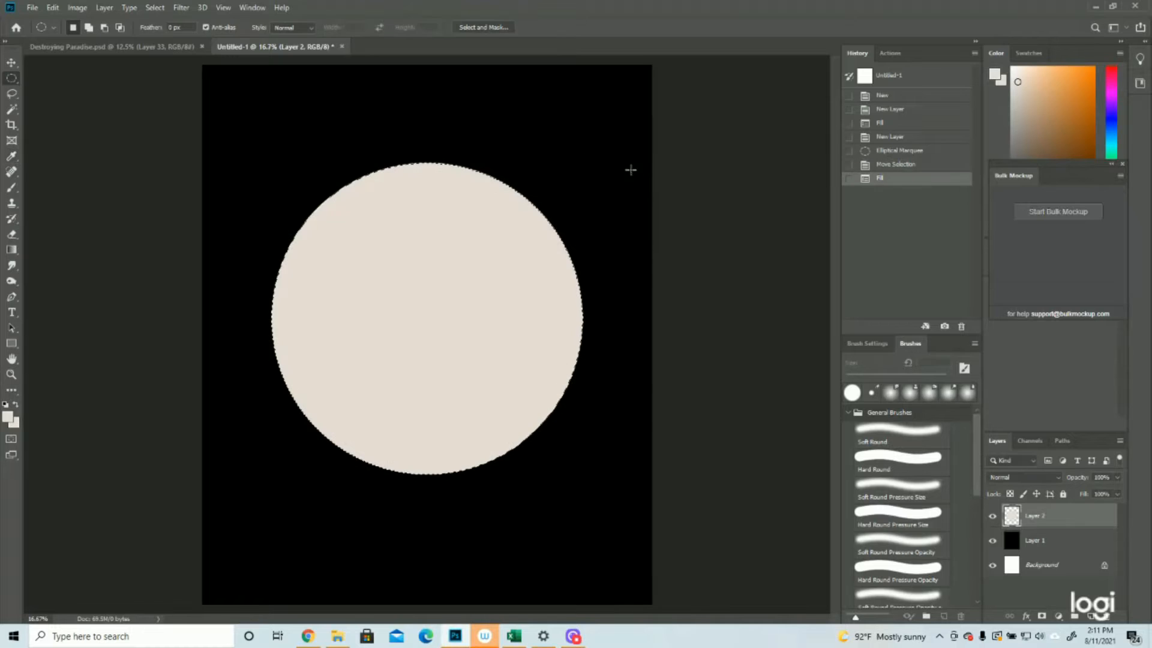
# - Deselect the beige circle and warp it, pulling its upper-left edge up, its lower-left side inward and its bottom edge up
pyautogui.click(154, 7)
pyautogui.click(165, 29)
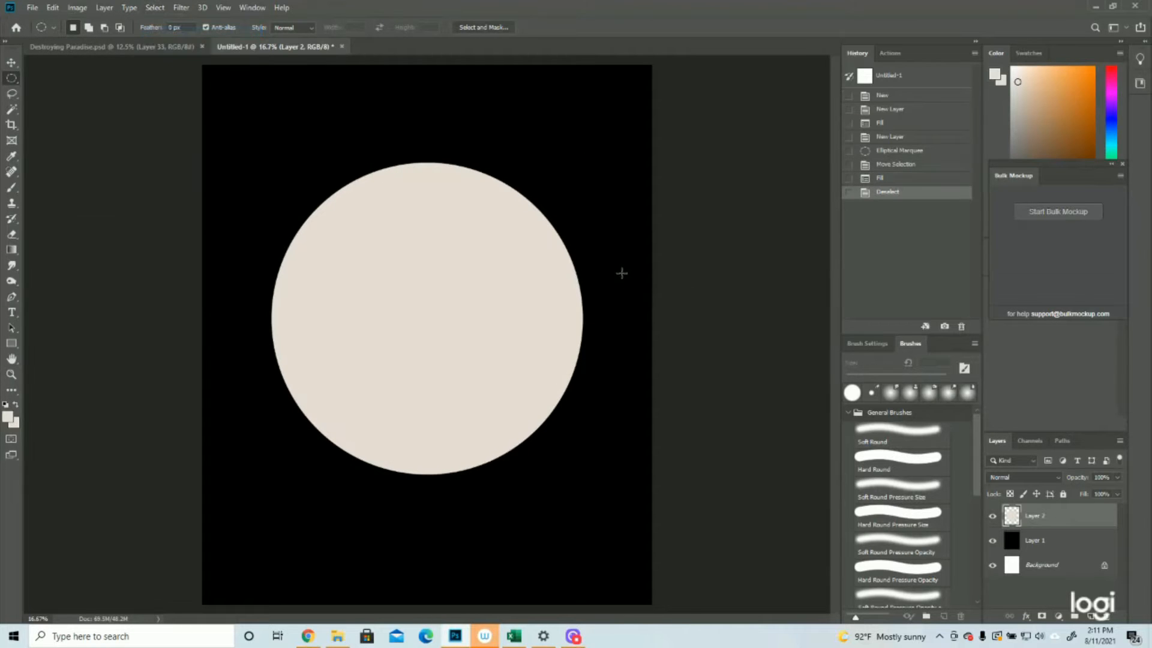
pyautogui.click(53, 7)
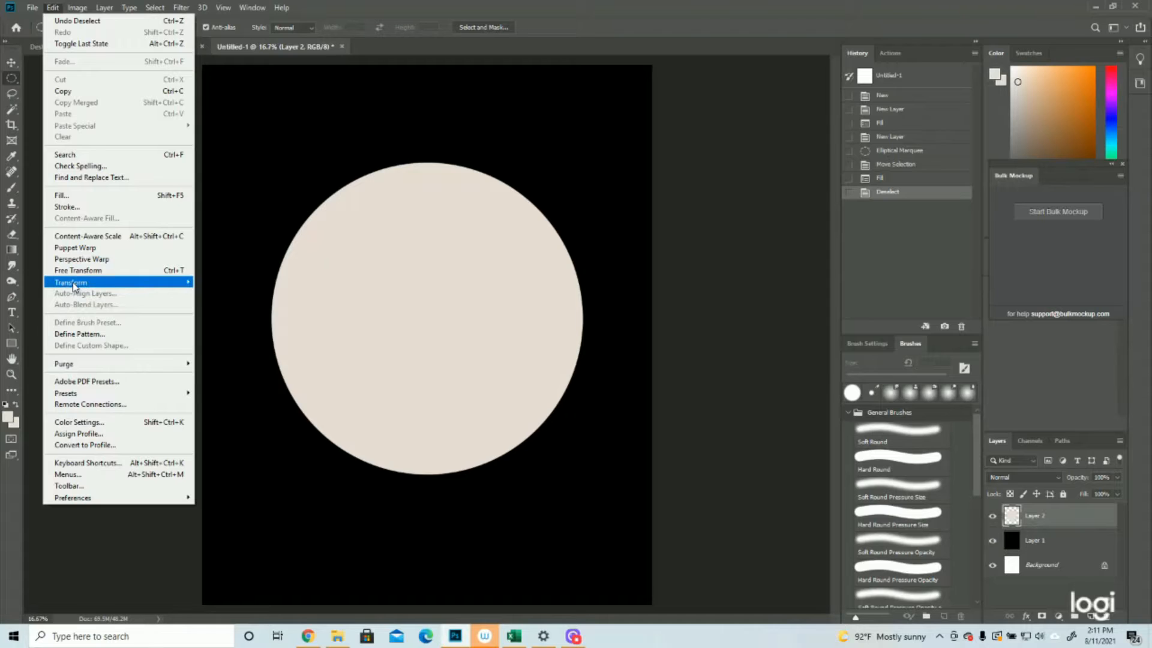
pyautogui.moveTo(106, 287)
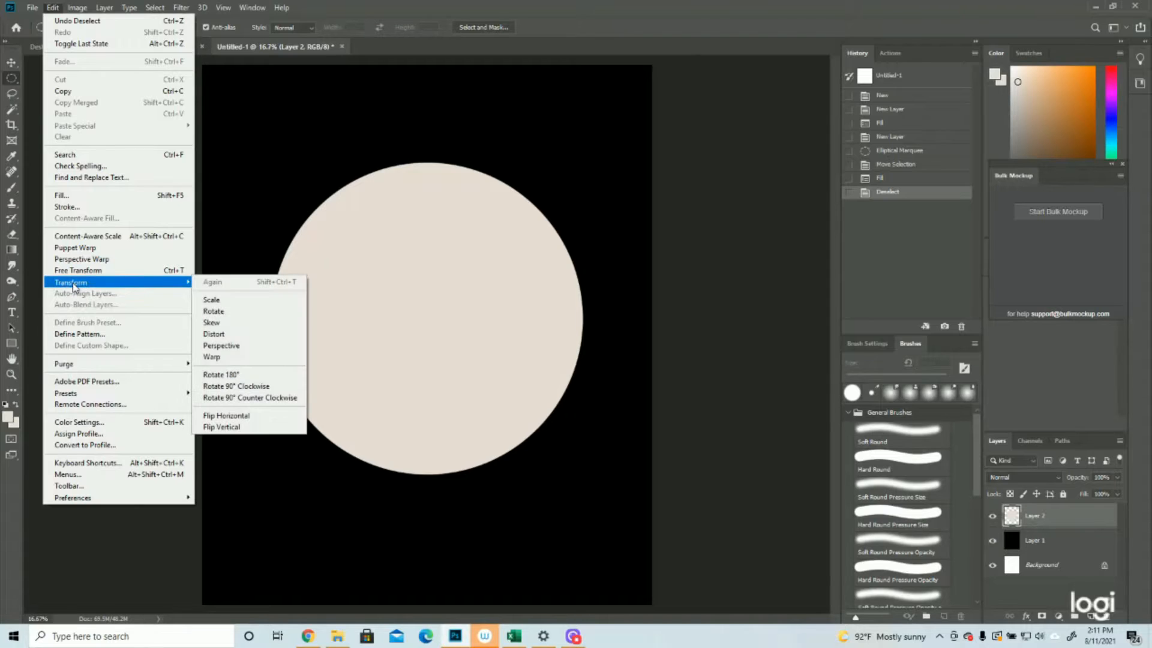
pyautogui.click(218, 359)
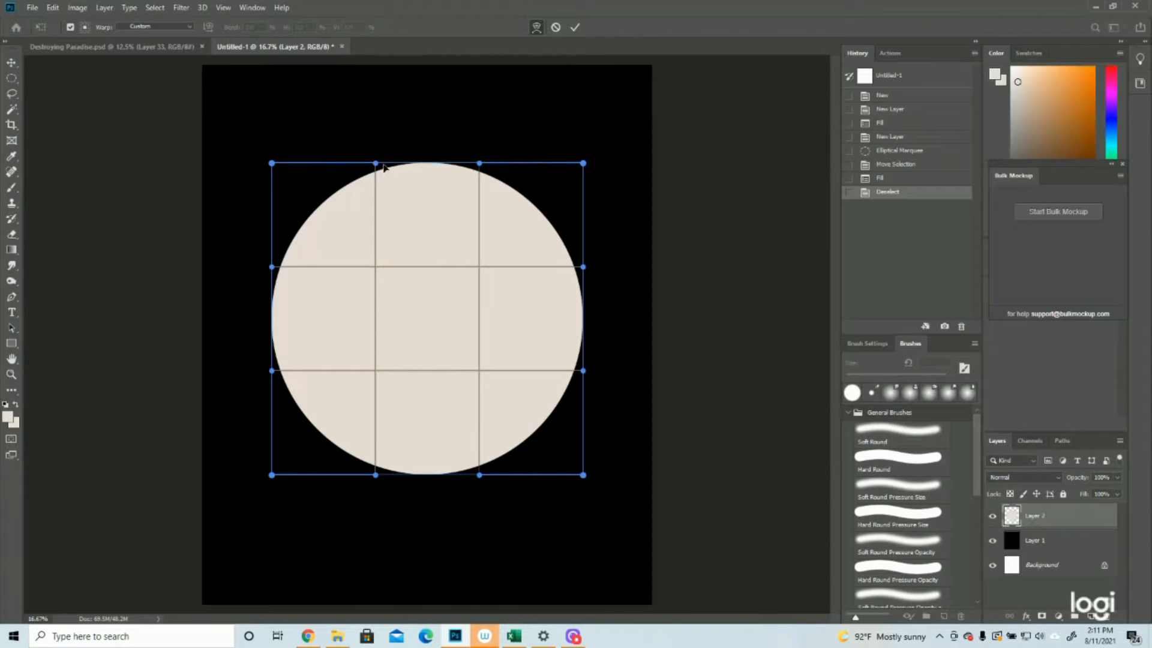
pyautogui.moveTo(374, 162); pyautogui.dragTo(339, 108)
pyautogui.moveTo(276, 373); pyautogui.dragTo(323, 366)
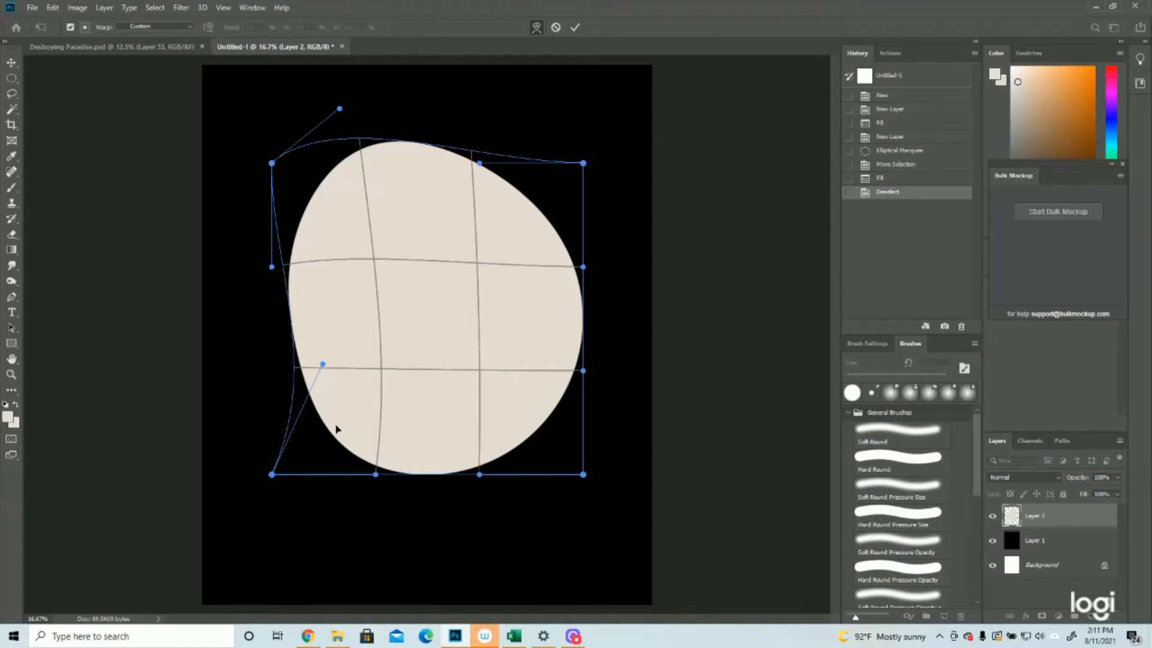
pyautogui.moveTo(377, 474); pyautogui.dragTo(404, 347)
# - Bulge the shape's left and right sides outward, keep its bottom edge concave, and apply the warp
pyautogui.moveTo(321, 411); pyautogui.dragTo(338, 457)
pyautogui.moveTo(502, 461); pyautogui.dragTo(499, 393)
pyautogui.moveTo(526, 206)
pyautogui.mouseDown()
pyautogui.moveTo(549, 186)
pyautogui.moveTo(519, 203)
pyautogui.mouseUp()
pyautogui.moveTo(474, 155); pyautogui.dragTo(465, 198)
pyautogui.moveTo(344, 180); pyautogui.dragTo(324, 167)
pyautogui.moveTo(275, 287); pyautogui.dragTo(241, 287)
pyautogui.moveTo(566, 290); pyautogui.dragTo(594, 293)
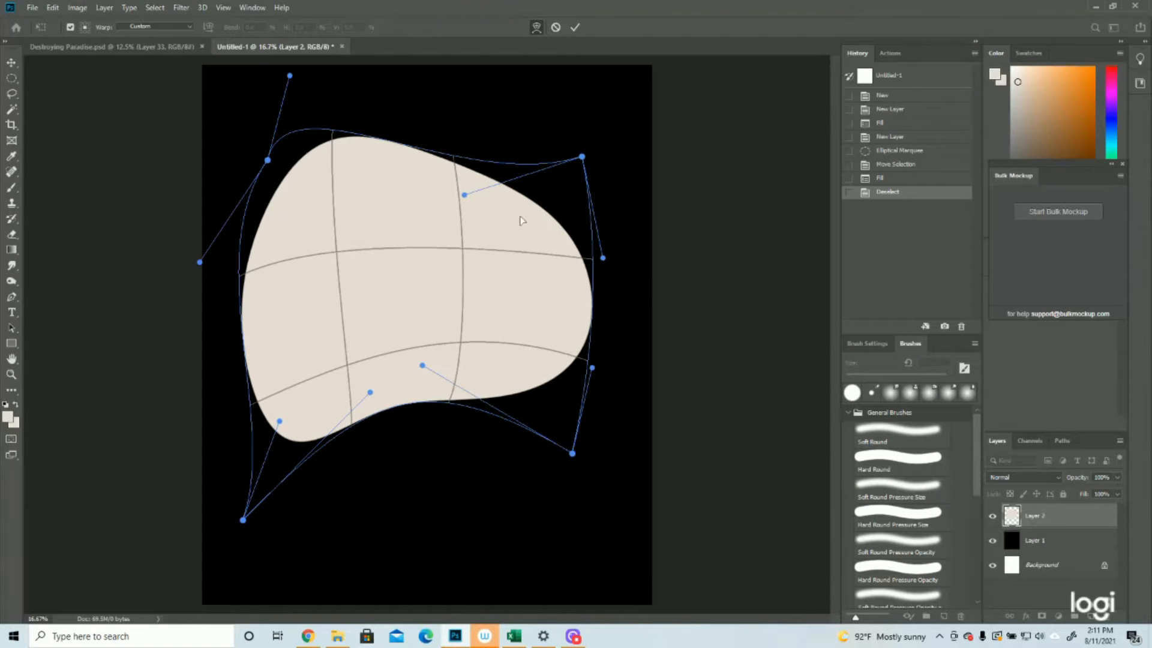
pyautogui.moveTo(520, 220); pyautogui.dragTo(535, 189)
pyautogui.moveTo(521, 352); pyautogui.dragTo(491, 378)
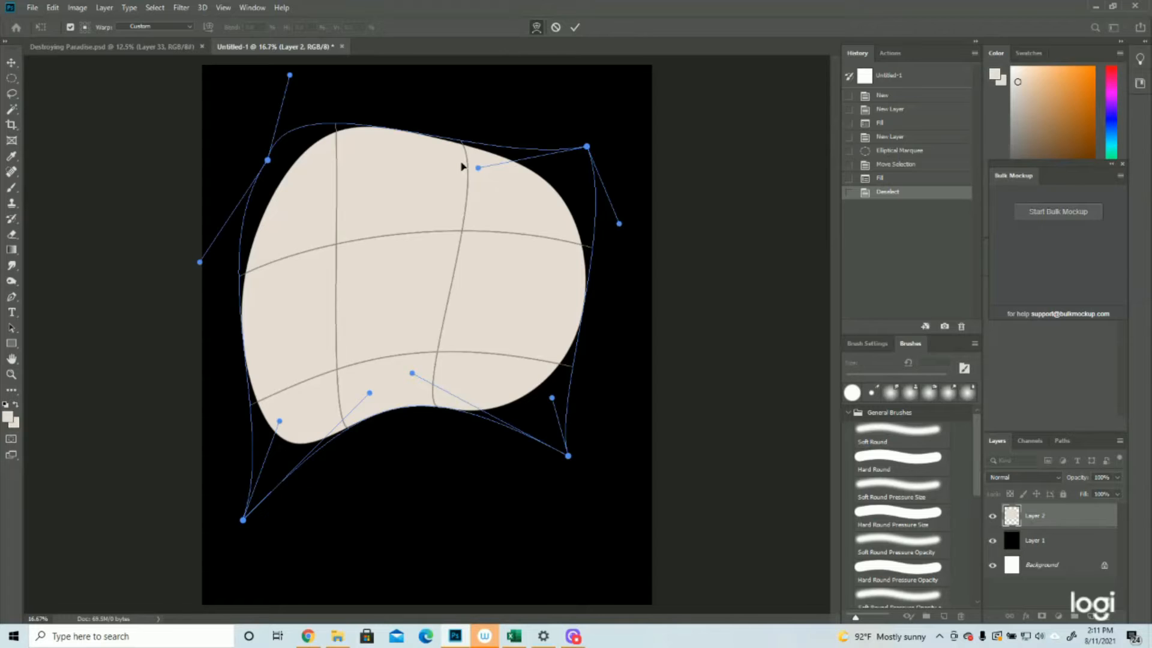
pyautogui.press('Return')
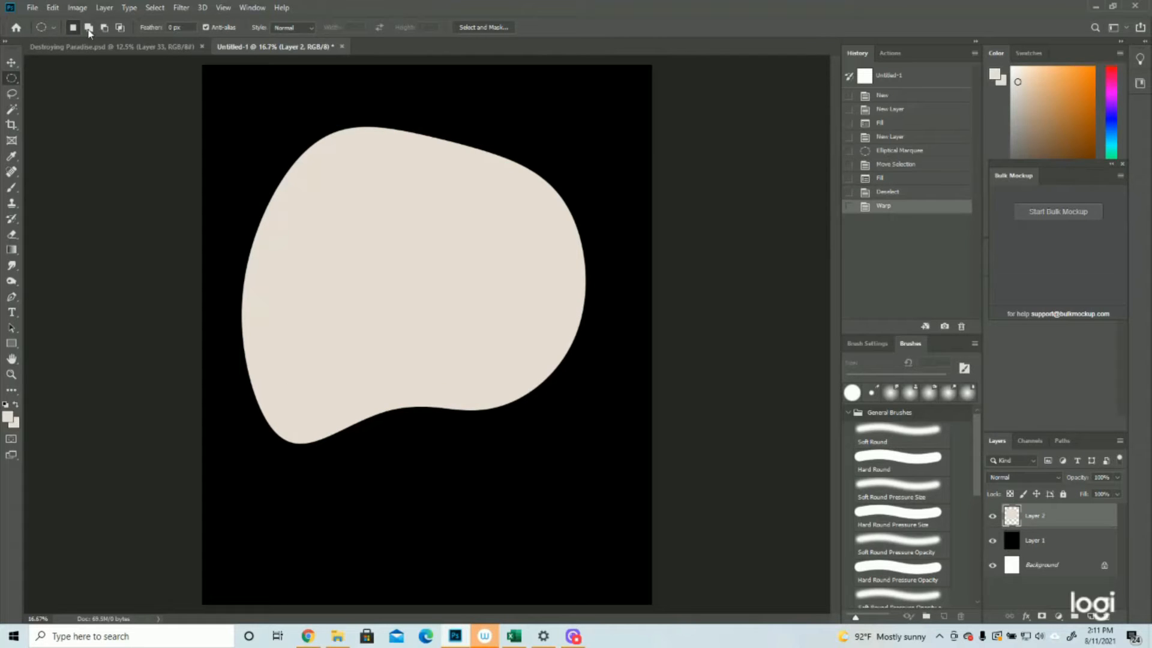
# - Warp the beige blob again, stretching its lower-right area outward and raising its right side and top edge
pyautogui.click(53, 8)
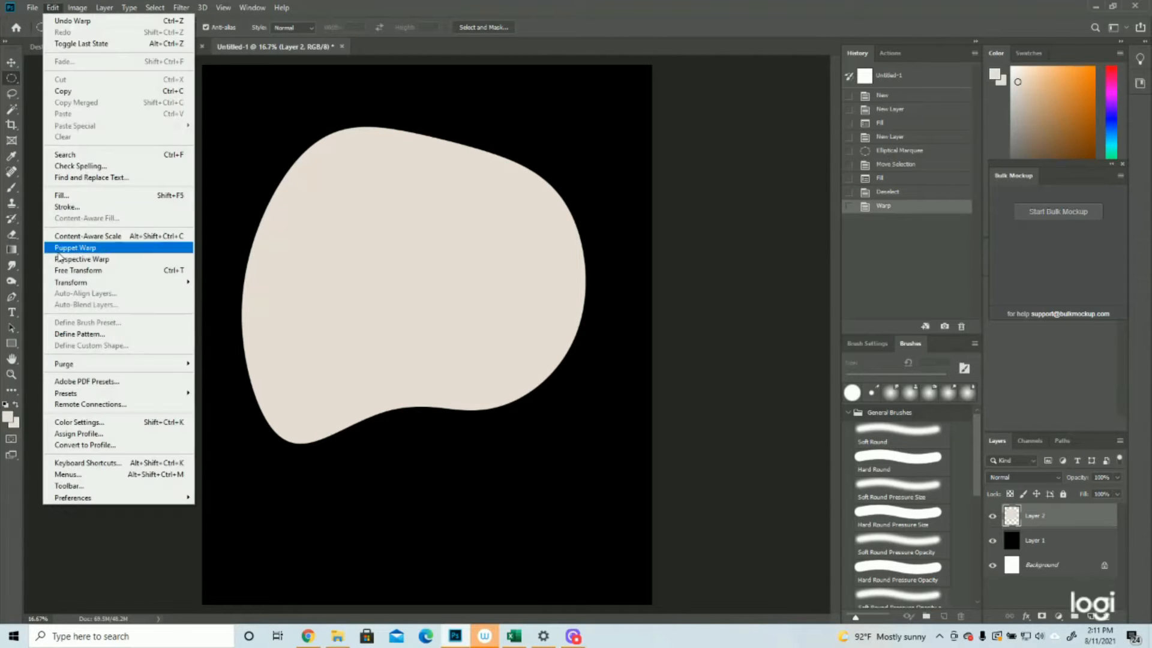
pyautogui.moveTo(174, 282)
pyautogui.click(211, 356)
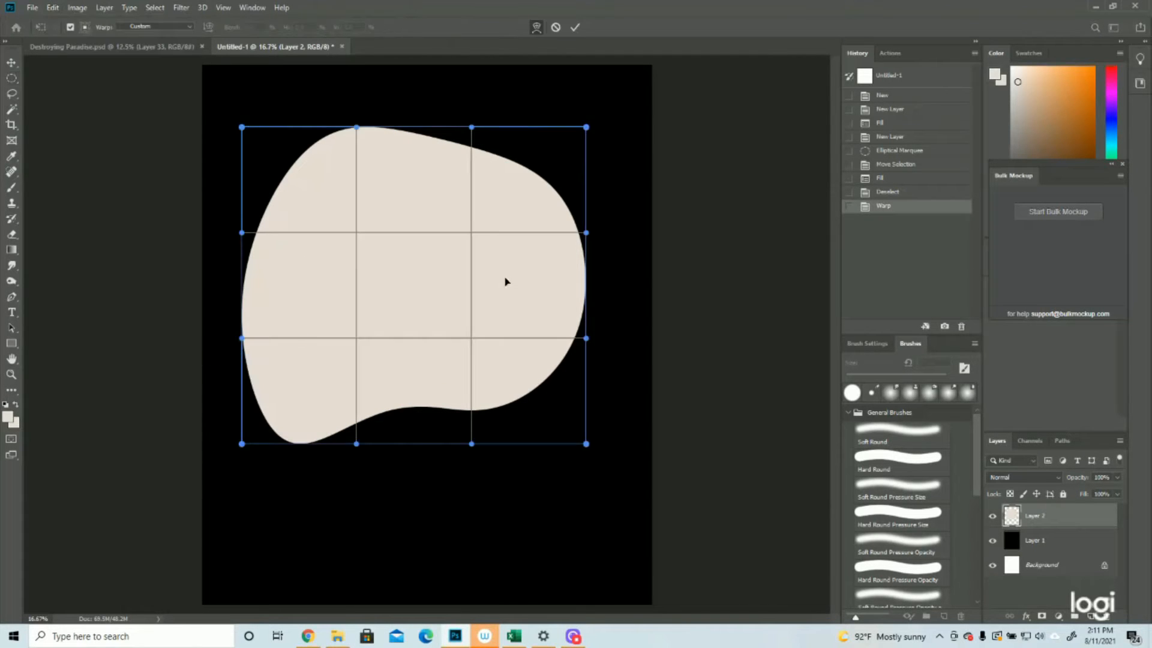
pyautogui.moveTo(300, 459); pyautogui.dragTo(363, 450)
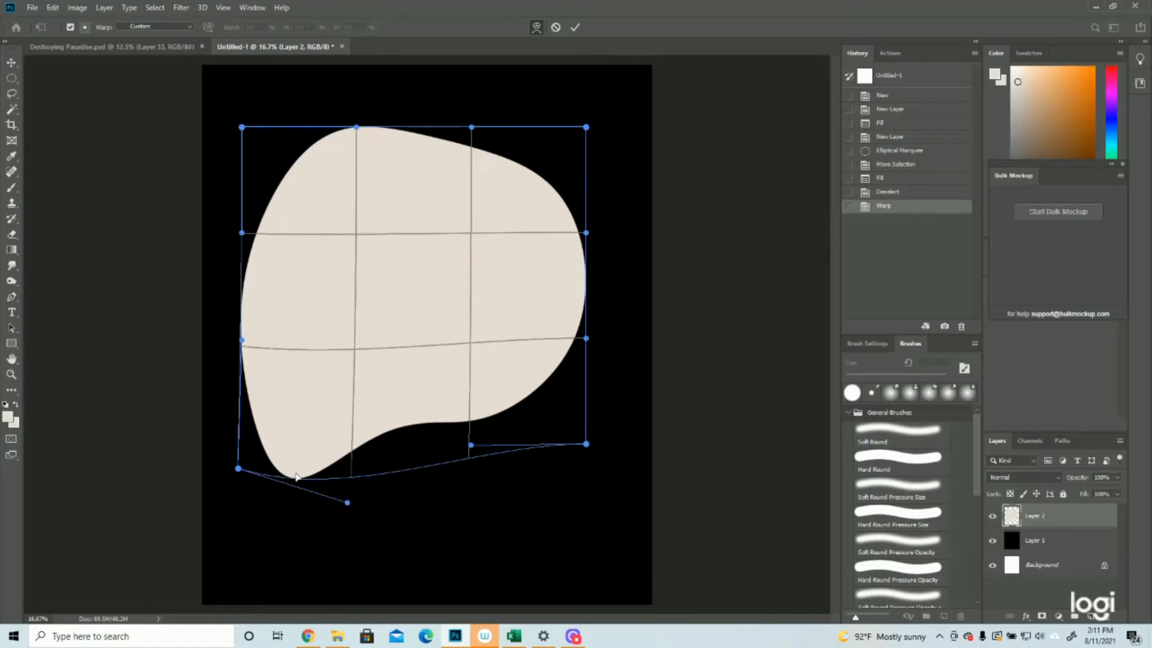
pyautogui.moveTo(426, 431); pyautogui.dragTo(621, 343)
pyautogui.moveTo(557, 276); pyautogui.dragTo(575, 180)
pyautogui.moveTo(318, 159); pyautogui.dragTo(330, 125)
# - Push the blob's upper-right curve outward, widen its left side slightly, arch its bottom edge upward, and apply the warp
pyautogui.moveTo(464, 179); pyautogui.dragTo(444, 201)
pyautogui.moveTo(552, 187); pyautogui.dragTo(527, 147)
pyautogui.moveTo(514, 368); pyautogui.dragTo(539, 387)
pyautogui.moveTo(564, 293); pyautogui.dragTo(528, 280)
pyautogui.moveTo(549, 162); pyautogui.dragTo(609, 206)
pyautogui.moveTo(255, 283); pyautogui.dragTo(239, 283)
pyautogui.moveTo(441, 424); pyautogui.dragTo(447, 382)
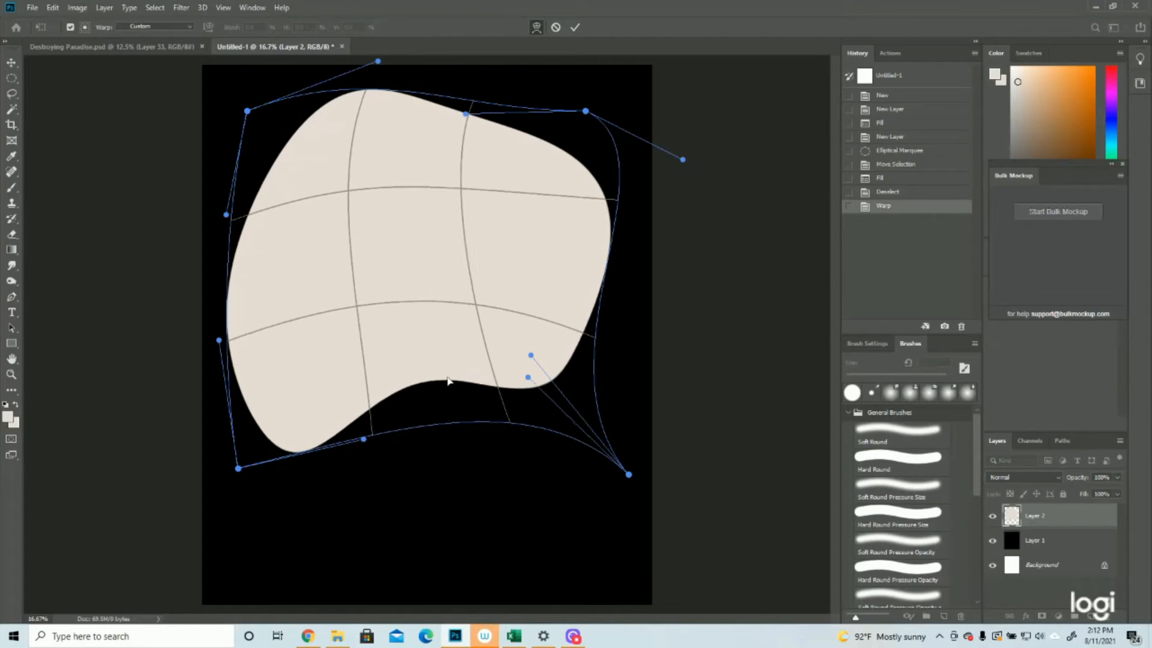
pyautogui.moveTo(569, 355); pyautogui.dragTo(574, 382)
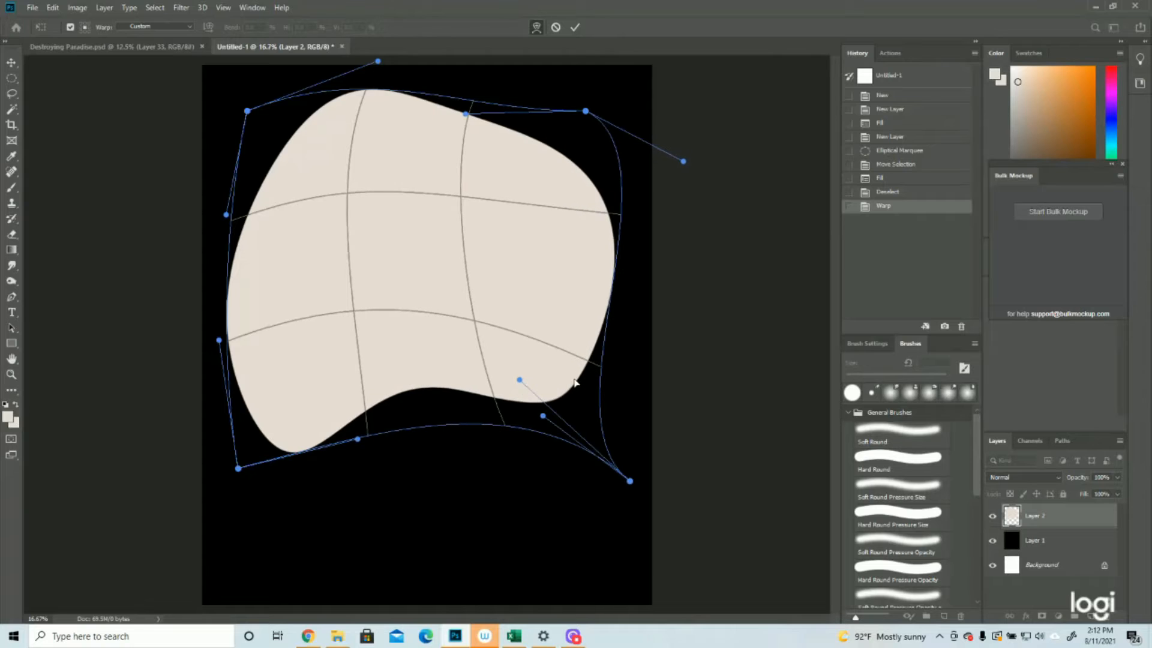
pyautogui.press('m')
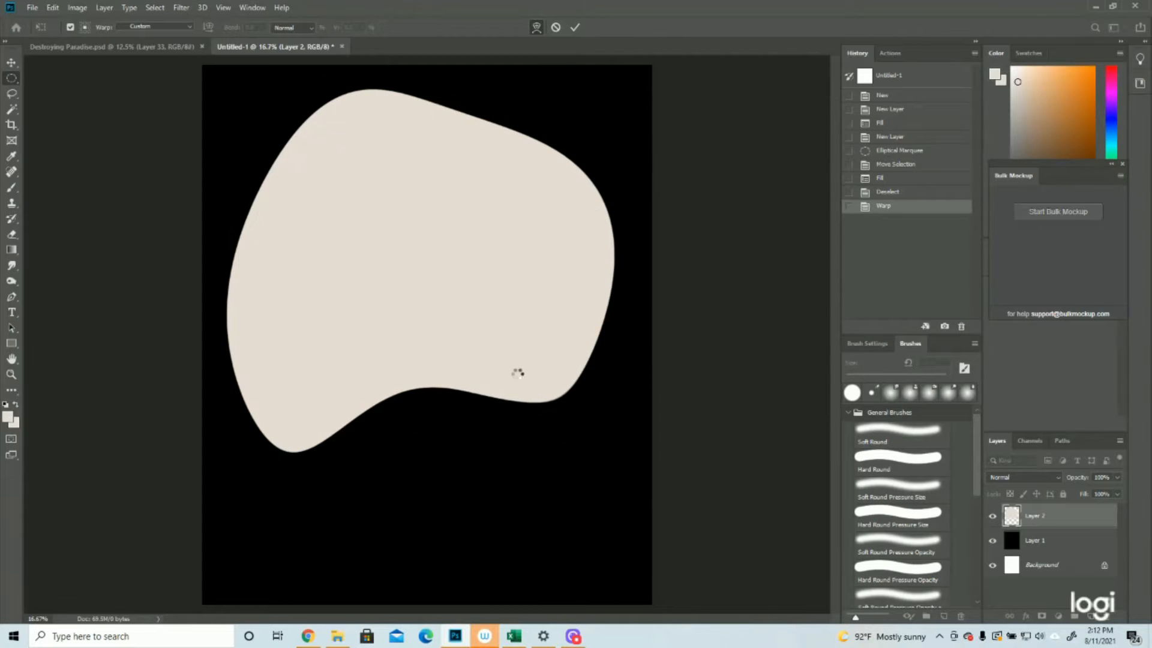
# - Try an extreme warp that pulls the middle of the blob far upward, adjusting the lower part before applying it
pyautogui.click(11, 374)
pyautogui.moveTo(271, 451); pyautogui.dragTo(359, 458)
pyautogui.moveTo(427, 250); pyautogui.dragTo(279, 250)
pyautogui.moveTo(443, 309); pyautogui.dragTo(501, 310)
pyautogui.click(60, 7)
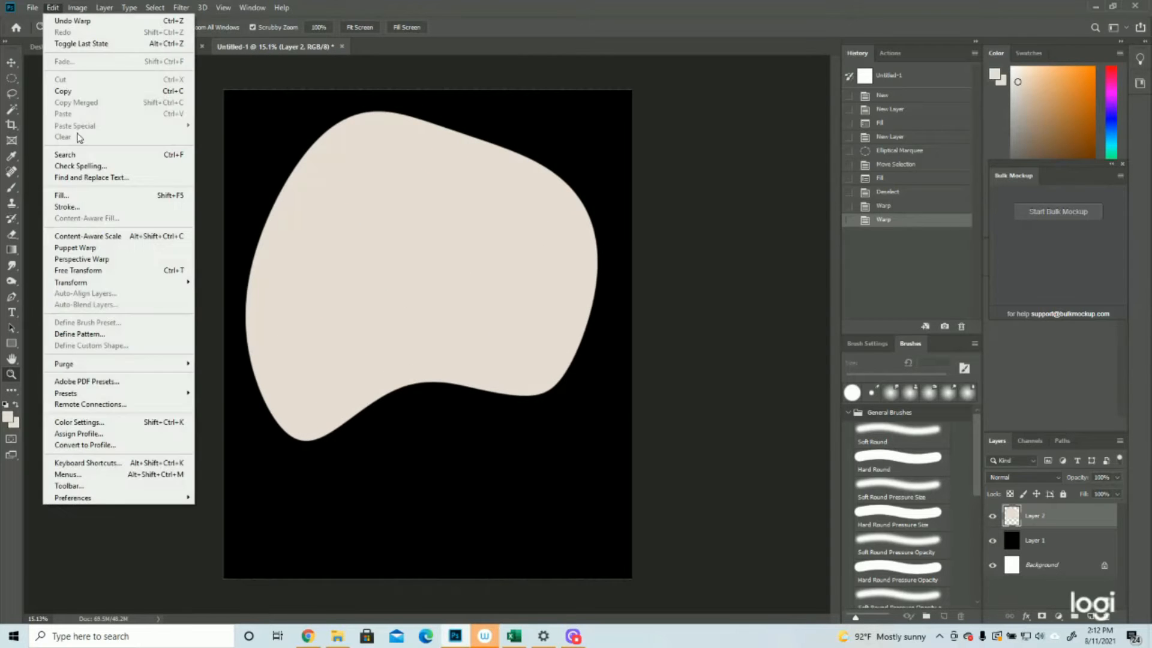
pyautogui.moveTo(66, 284)
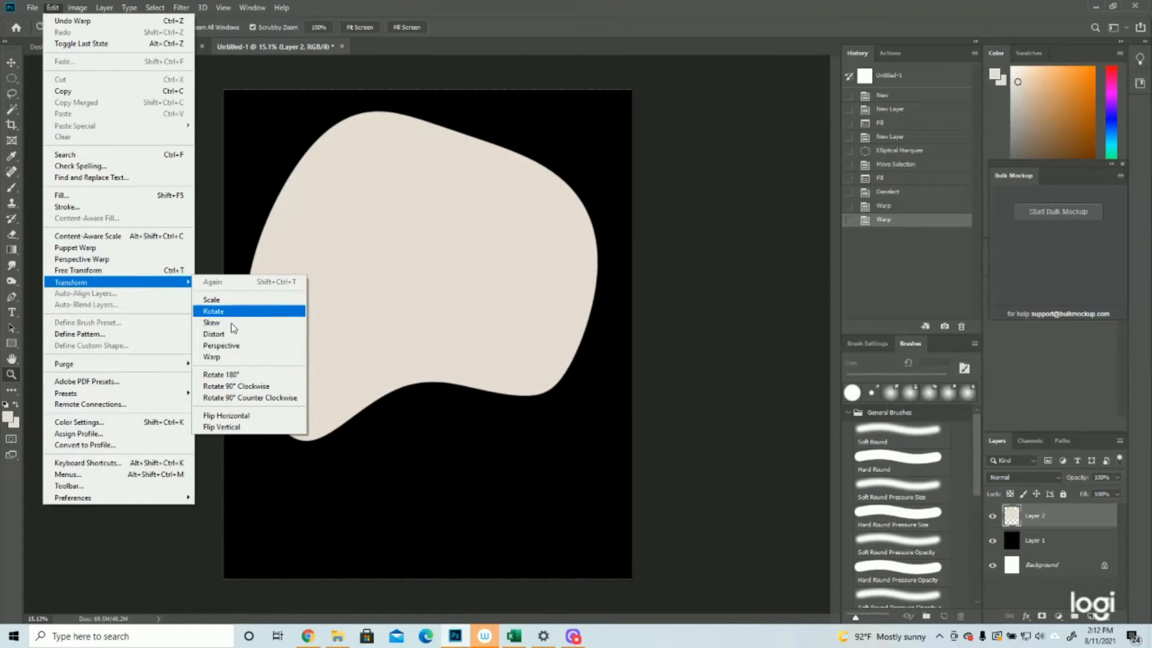
pyautogui.click(223, 358)
pyautogui.moveTo(425, 312); pyautogui.dragTo(416, 182)
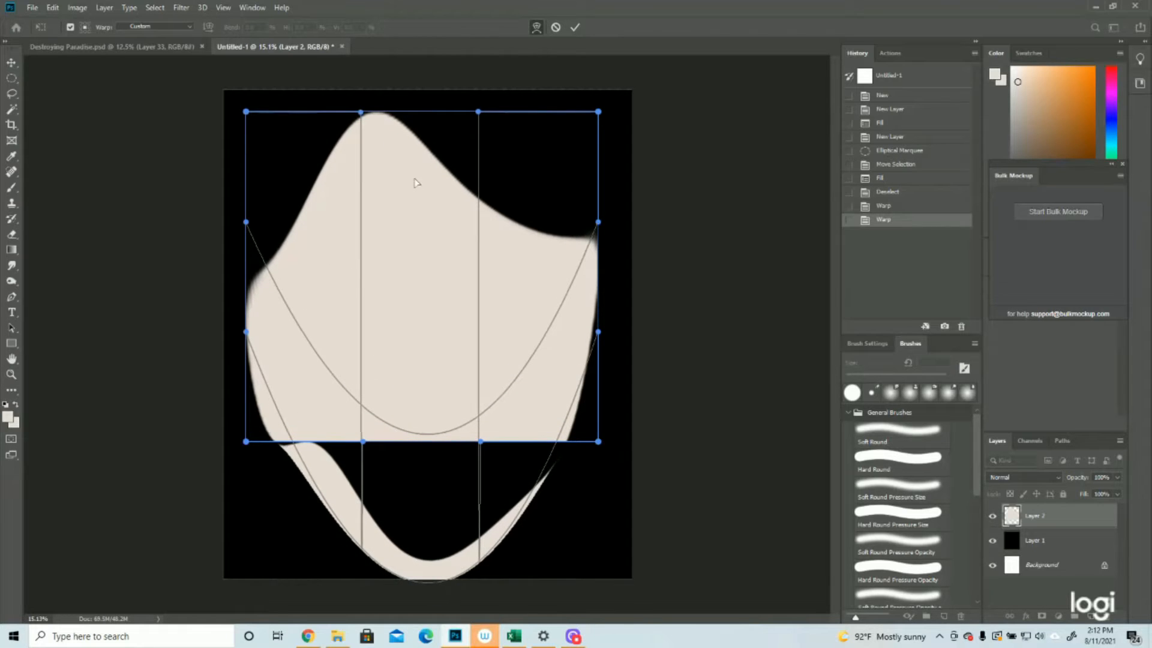
pyautogui.moveTo(417, 538)
pyautogui.mouseDown()
pyautogui.moveTo(419, 548)
pyautogui.moveTo(420, 521)
pyautogui.moveTo(401, 554)
pyautogui.mouseUp()
pyautogui.press('Return')
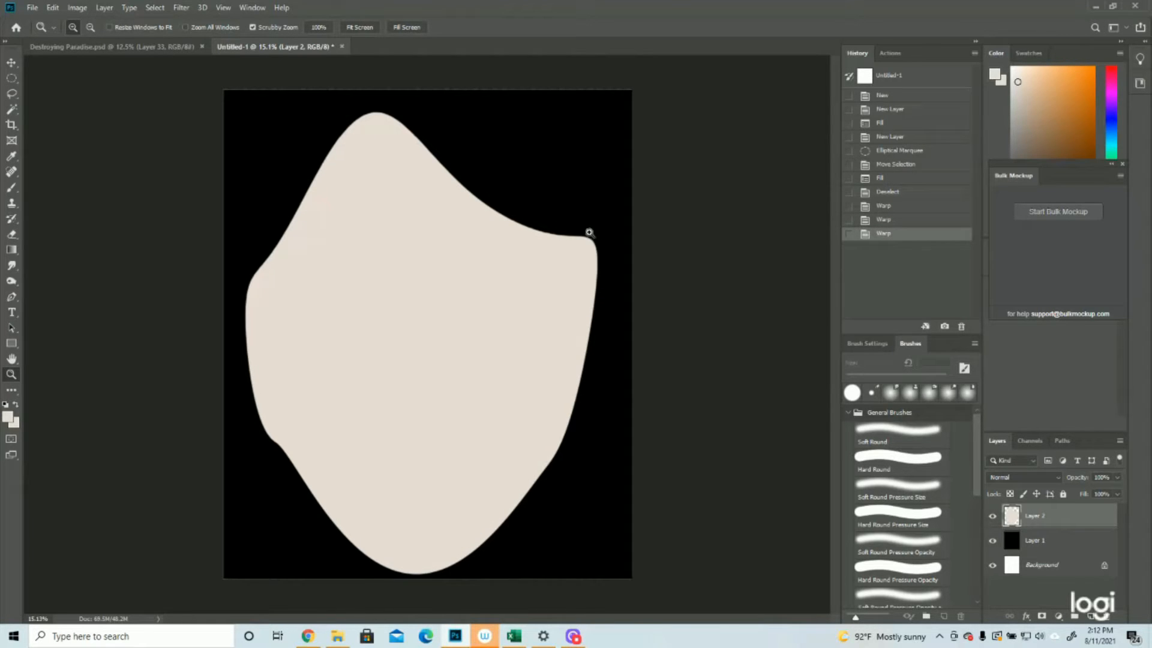
# - Examine the warped shape's outline up close at its top curve and lower-left edge
pyautogui.moveTo(359, 116); pyautogui.dragTo(475, 98)
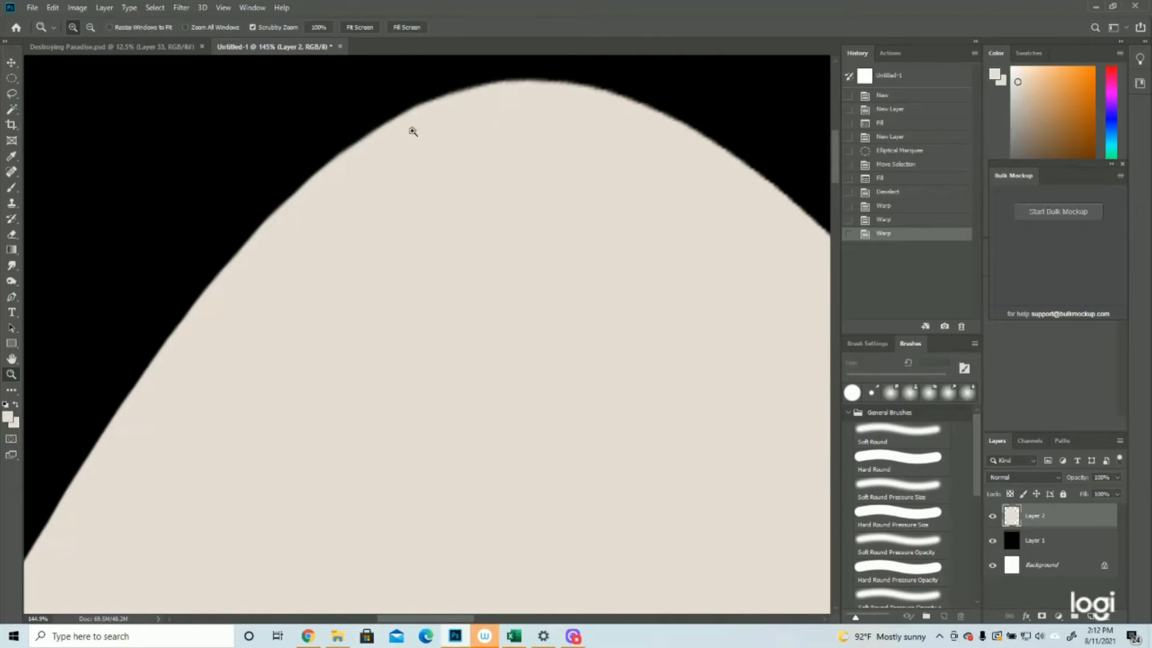
pyautogui.moveTo(214, 375); pyautogui.dragTo(186, 343)
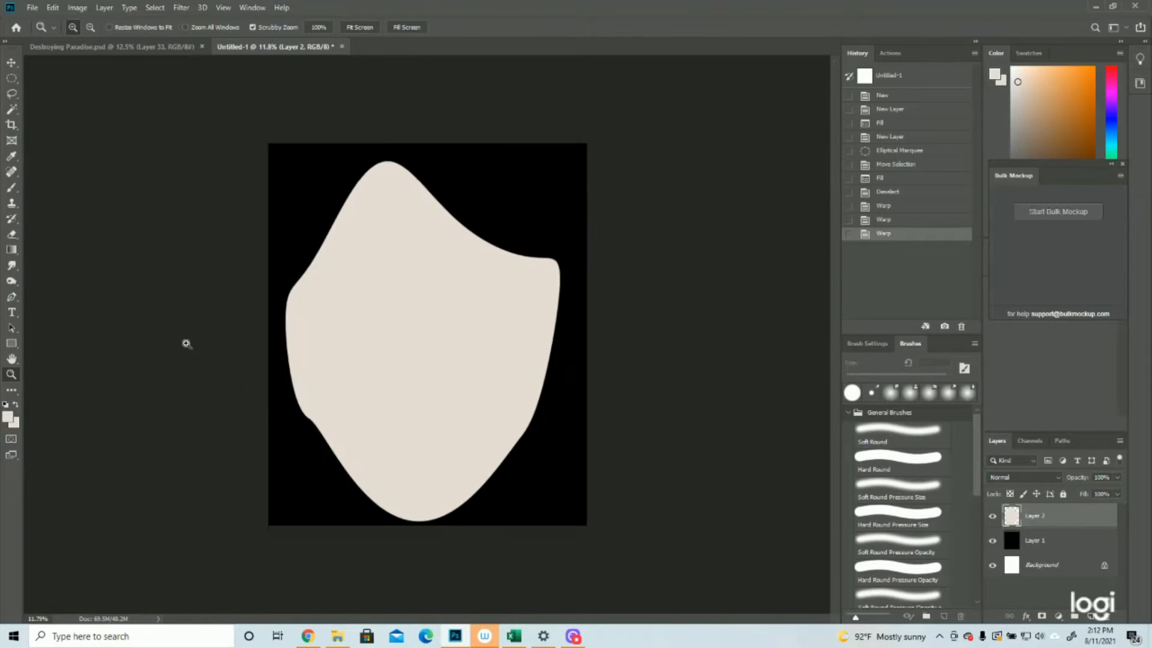
pyautogui.click(414, 316)
pyautogui.moveTo(275, 467); pyautogui.dragTo(386, 419)
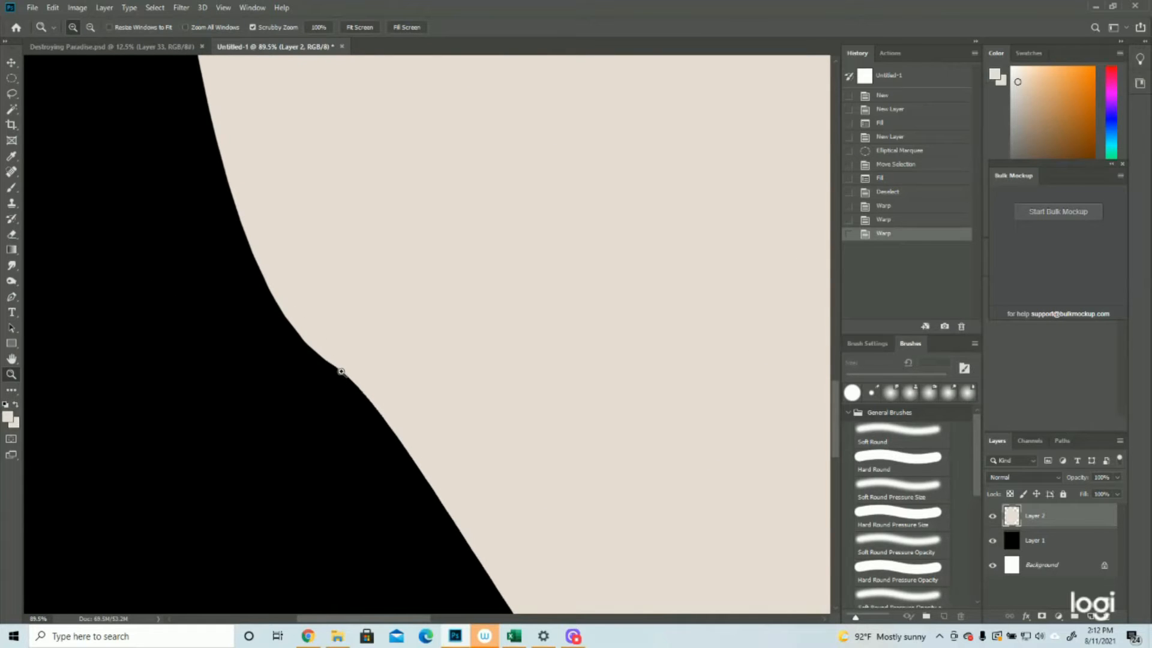
pyautogui.moveTo(308, 207); pyautogui.dragTo(277, 229)
pyautogui.moveTo(400, 315); pyautogui.dragTo(360, 300)
pyautogui.moveTo(396, 130); pyautogui.dragTo(485, 155)
pyautogui.moveTo(389, 226); pyautogui.dragTo(290, 232)
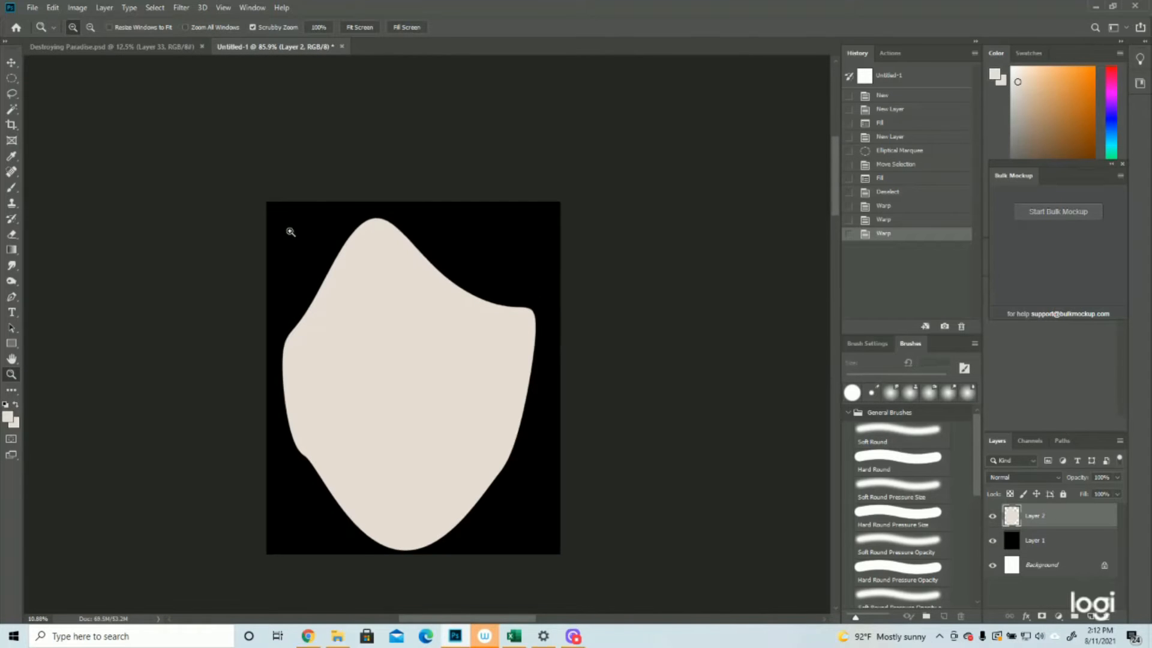
pyautogui.click(407, 237)
# - Revert the document to the state before the last warp
pyautogui.click(880, 221)
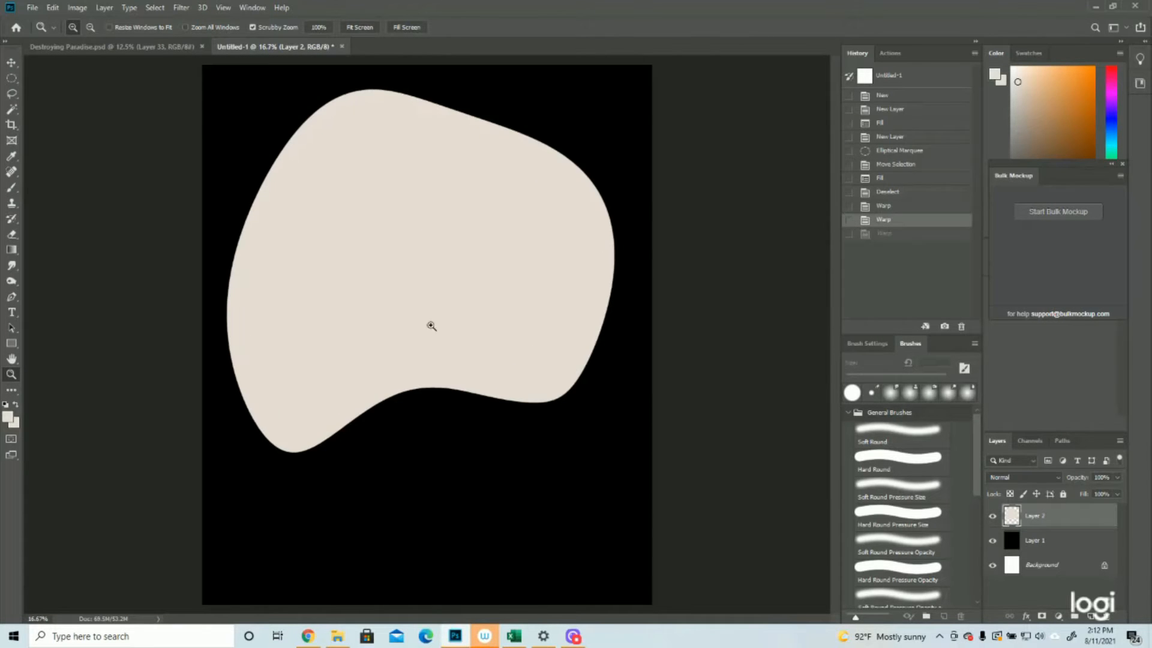
pyautogui.moveTo(480, 263); pyautogui.dragTo(470, 266)
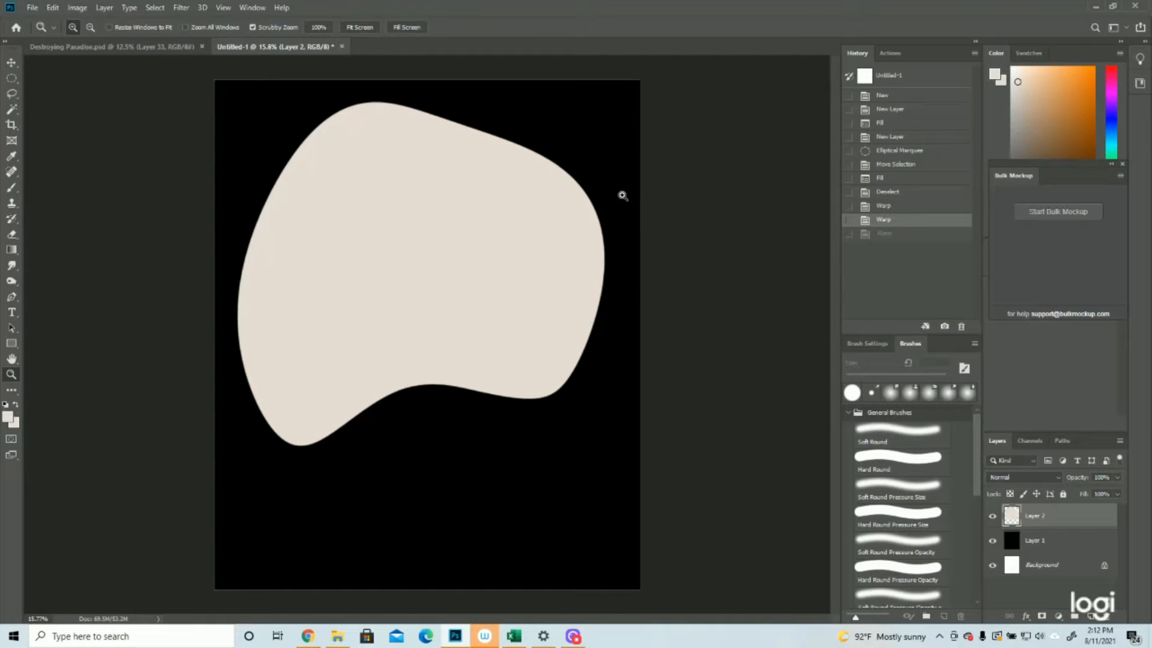
# - Warp the restored blob, pushing its upper-left corner outward and drawing its lower-left side inward
pyautogui.click(76, 7)
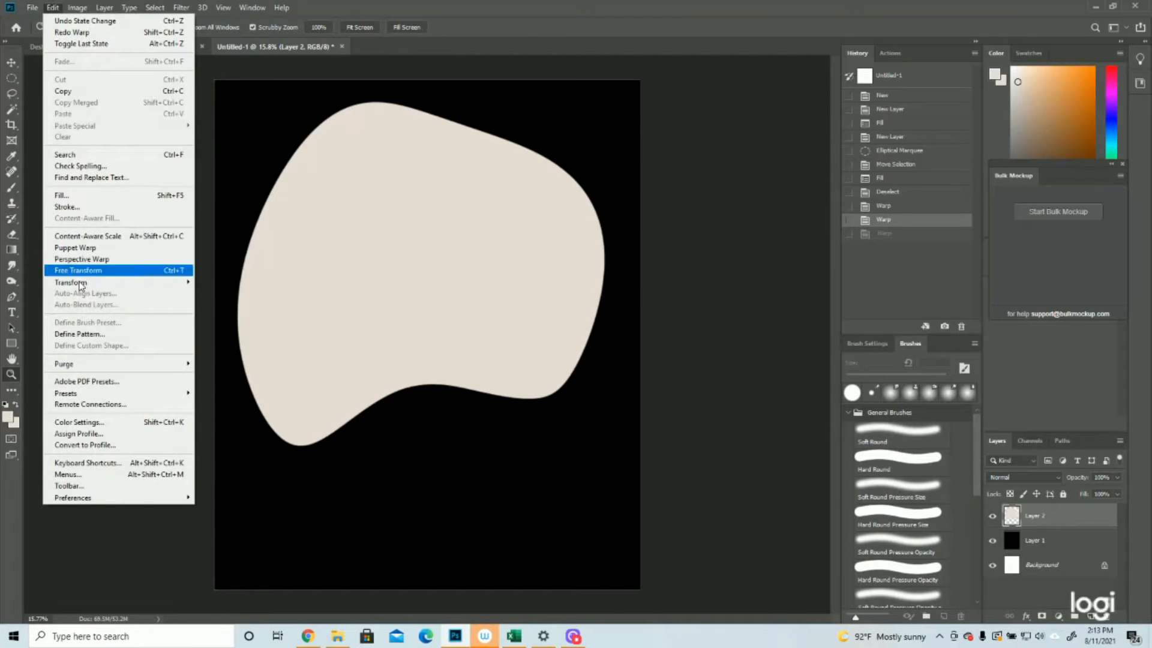
pyautogui.moveTo(79, 286)
pyautogui.click(218, 357)
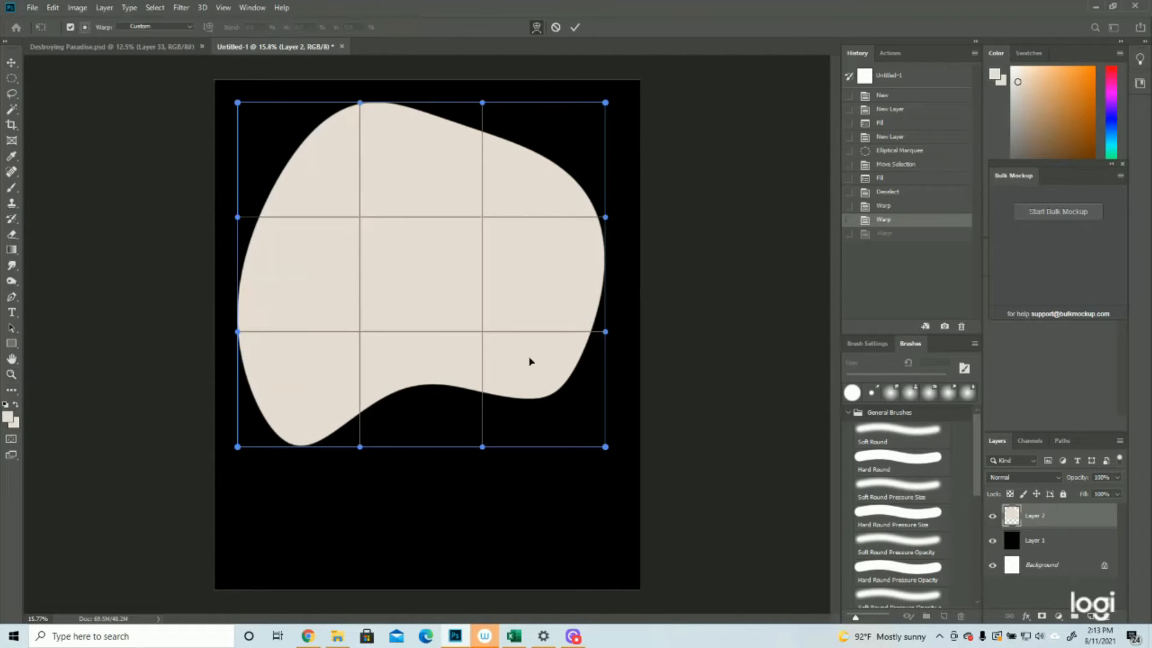
pyautogui.moveTo(516, 377); pyautogui.dragTo(514, 397)
pyautogui.moveTo(529, 193); pyautogui.dragTo(517, 167)
pyautogui.moveTo(332, 271); pyautogui.dragTo(300, 275)
pyautogui.moveTo(275, 358); pyautogui.dragTo(260, 162)
pyautogui.moveTo(301, 411); pyautogui.dragTo(281, 385)
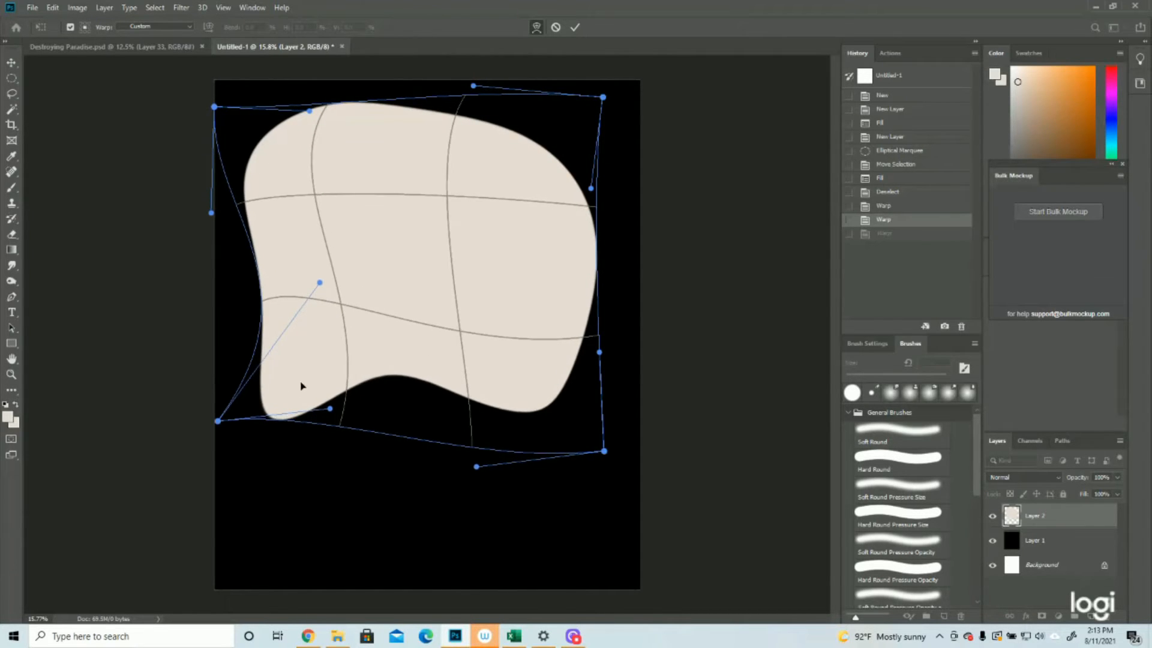
# - Pull the shape's lower-right side inward, its upper-right corner outward, and its lower-left corner downward
pyautogui.moveTo(430, 346); pyautogui.dragTo(453, 393)
pyautogui.moveTo(581, 287); pyautogui.dragTo(515, 273)
pyautogui.moveTo(530, 140); pyautogui.dragTo(603, 134)
pyautogui.moveTo(470, 146); pyautogui.dragTo(421, 125)
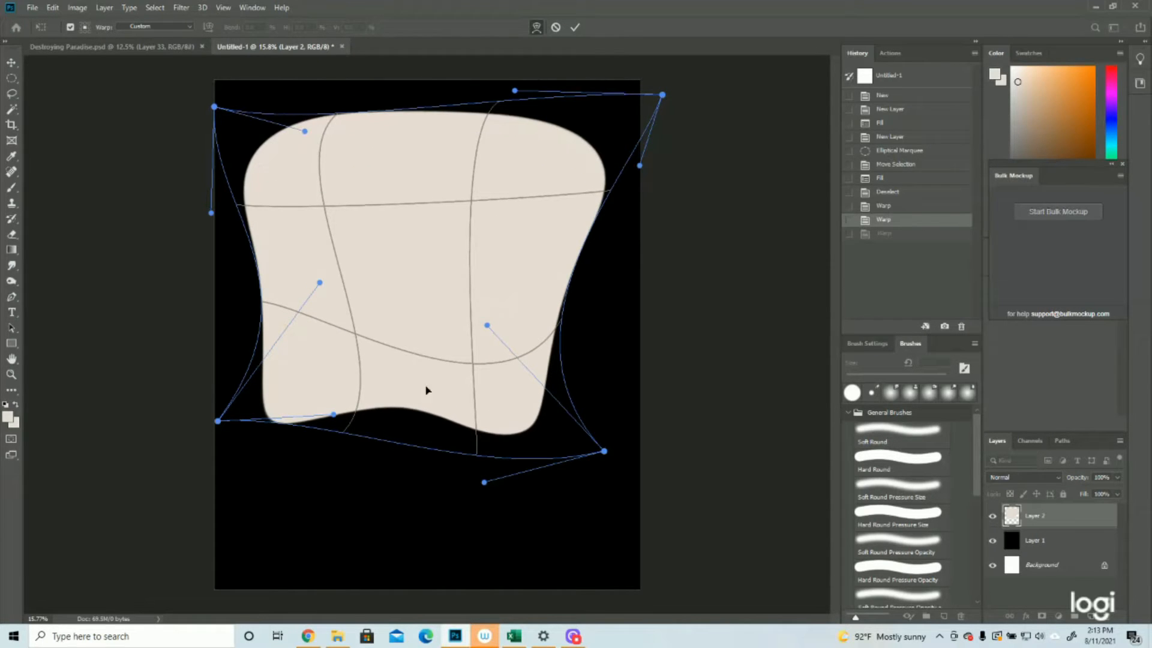
pyautogui.moveTo(323, 395); pyautogui.dragTo(272, 461)
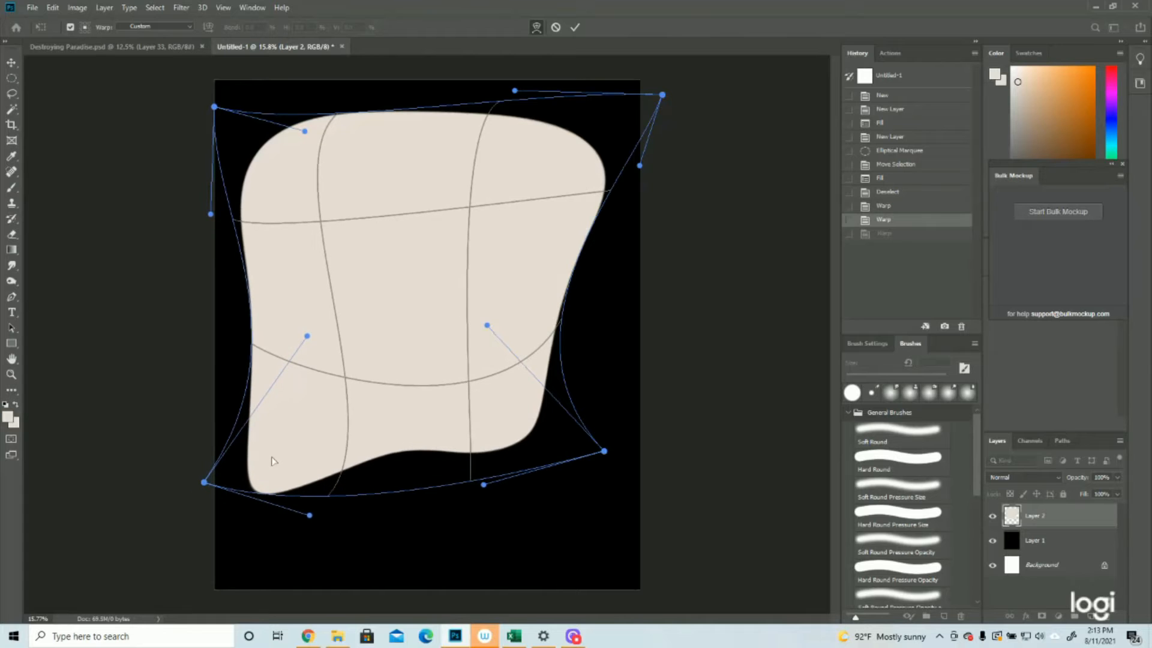
# - Curve the right side's indent higher, dip the top edge, raise the upper-left corner, and apply the warp
pyautogui.moveTo(248, 250)
pyautogui.mouseDown()
pyautogui.moveTo(281, 242)
pyautogui.moveTo(246, 234)
pyautogui.mouseUp()
pyautogui.moveTo(529, 346); pyautogui.dragTo(548, 292)
pyautogui.moveTo(396, 130); pyautogui.dragTo(396, 193)
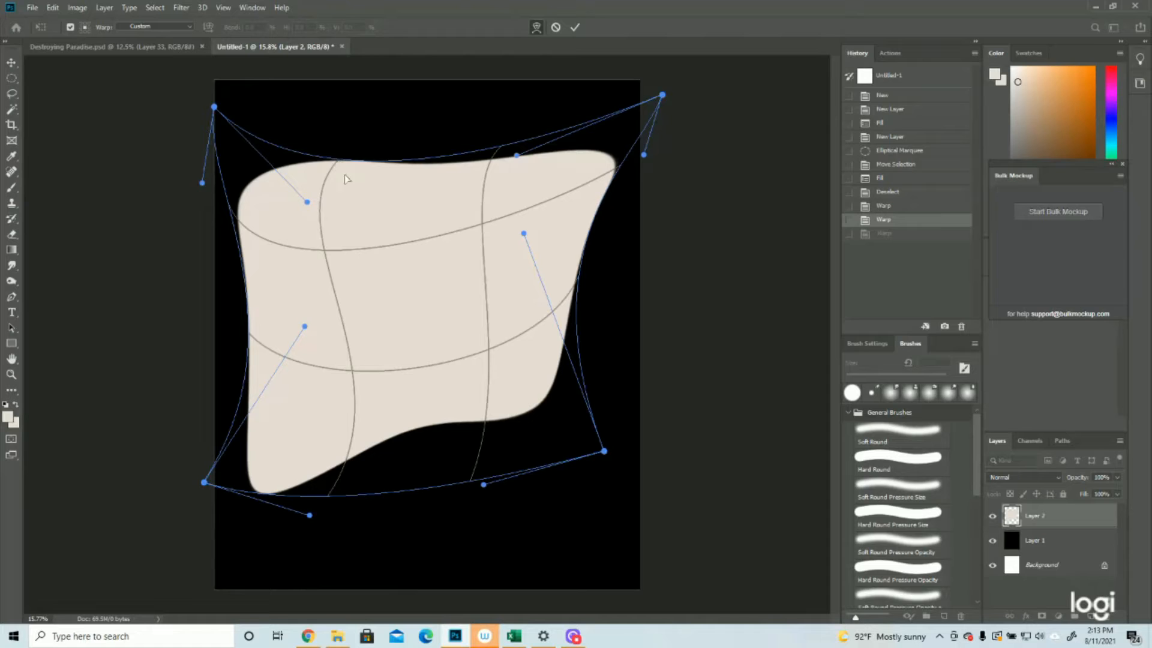
pyautogui.moveTo(338, 169); pyautogui.dragTo(273, 133)
pyautogui.moveTo(479, 168); pyautogui.dragTo(452, 154)
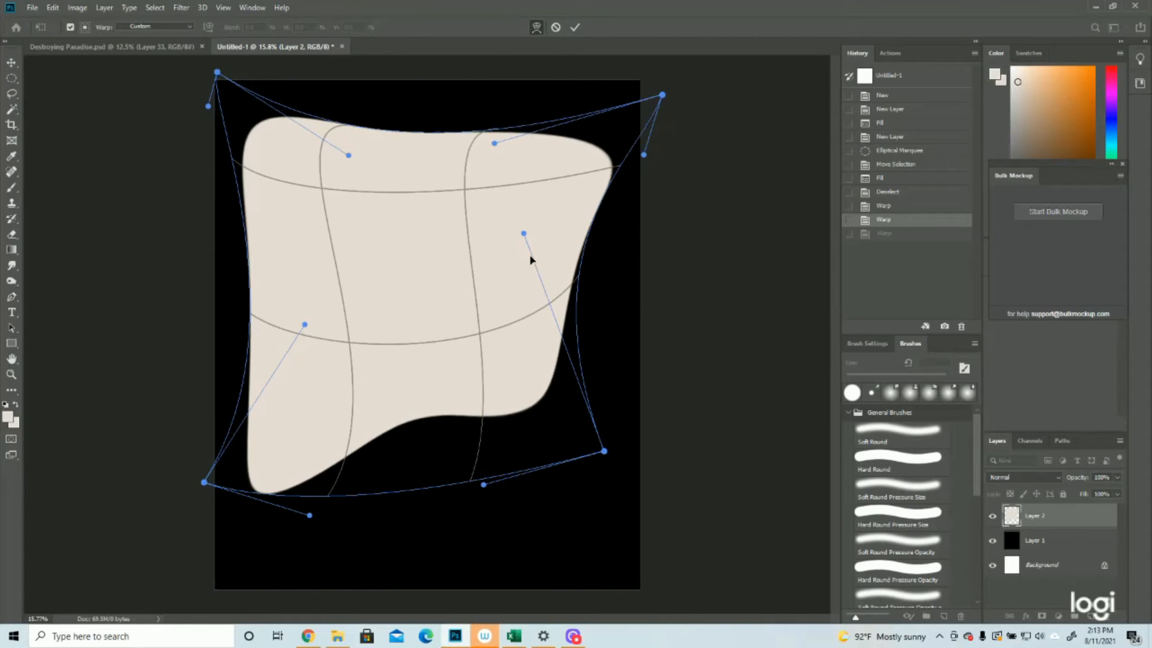
pyautogui.press('z')
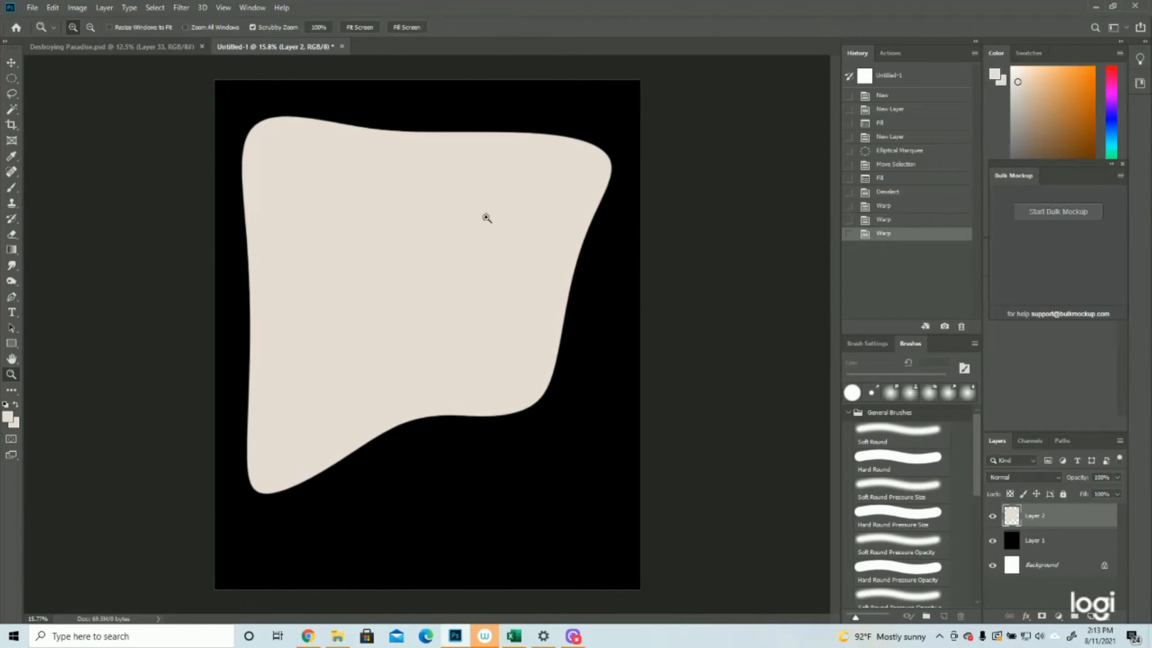
# - Move the warped shape slightly down and to the right on the canvas
pyautogui.click(11, 62)
pyautogui.moveTo(376, 264); pyautogui.dragTo(384, 278)
# - Warp the beige shape, raising its top edge and curving its right side deeply inward
pyautogui.click(53, 7)
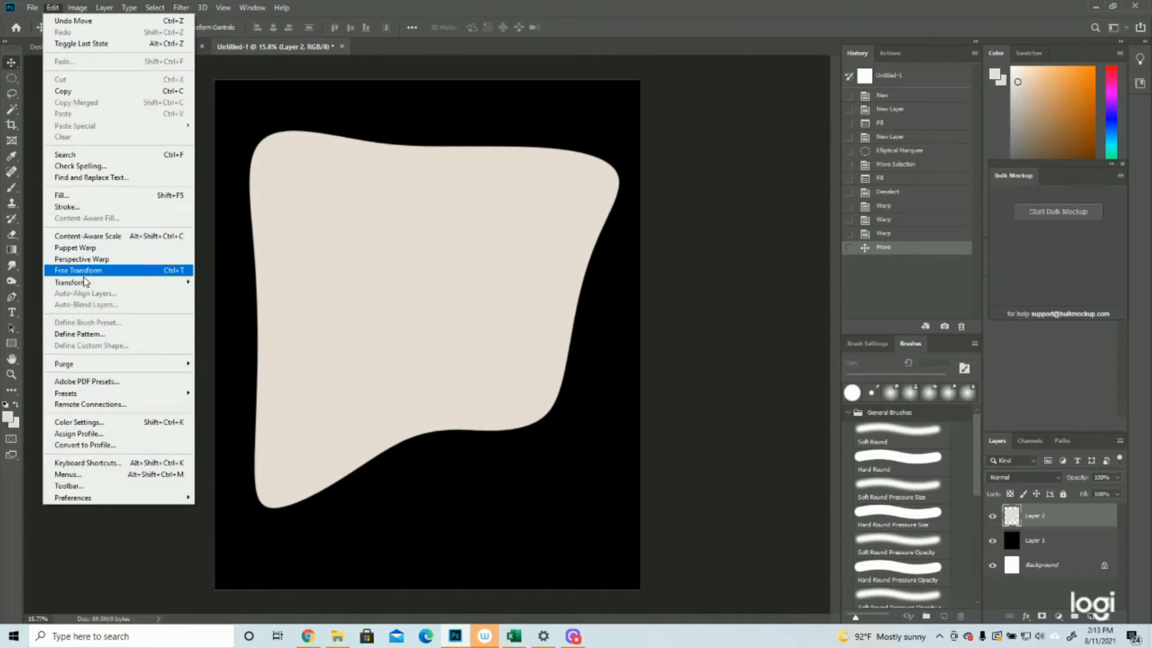
pyautogui.moveTo(85, 282)
pyautogui.click(221, 356)
pyautogui.moveTo(402, 178); pyautogui.dragTo(408, 127)
pyautogui.moveTo(575, 342); pyautogui.dragTo(552, 263)
pyautogui.moveTo(528, 383)
pyautogui.mouseDown()
pyautogui.moveTo(527, 336)
pyautogui.moveTo(524, 363)
pyautogui.mouseUp()
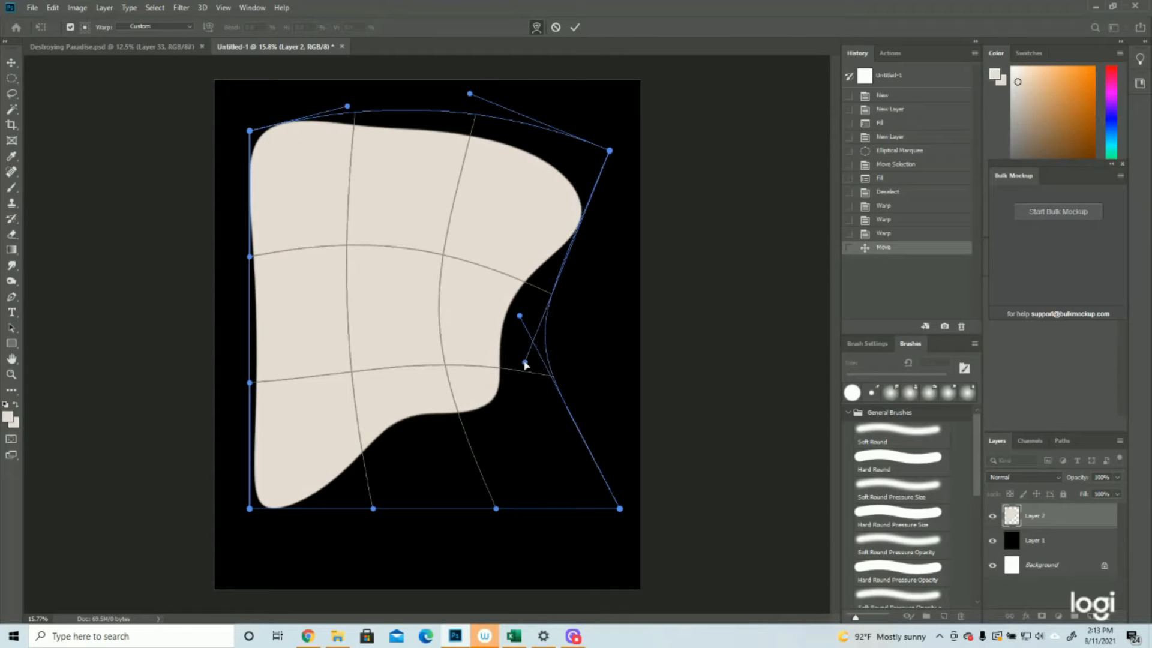
# - Pull the shape's upper-left corner and left side inward, and raise and round its lower-left corner
pyautogui.moveTo(321, 121); pyautogui.dragTo(395, 120)
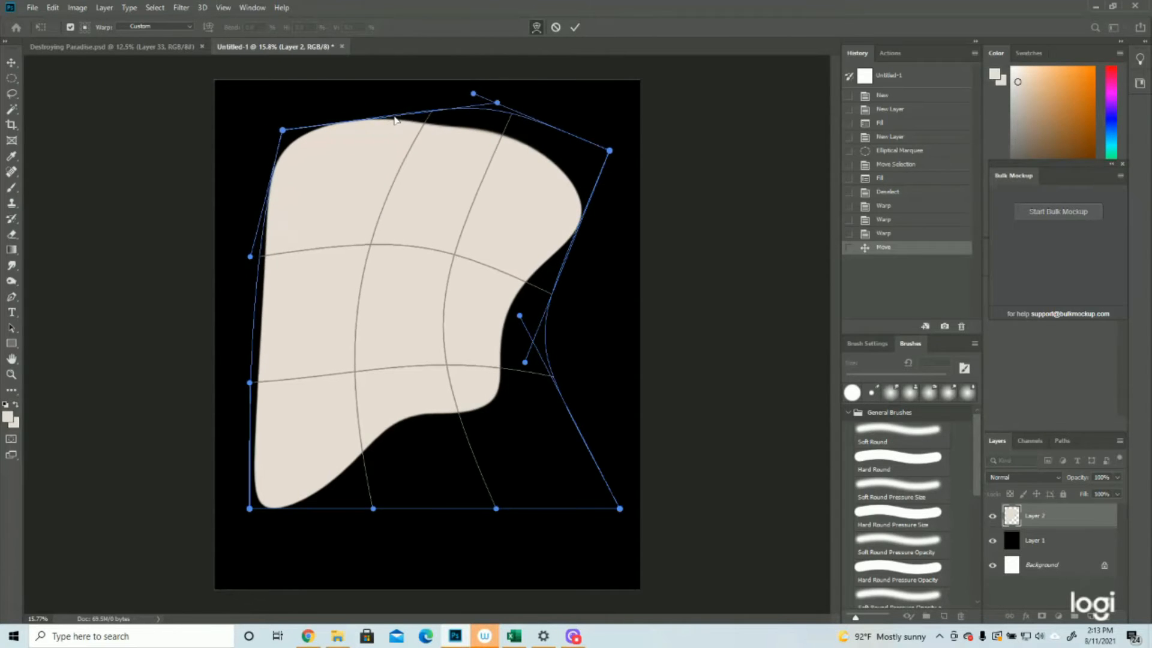
pyautogui.moveTo(301, 298); pyautogui.dragTo(337, 297)
pyautogui.moveTo(269, 466); pyautogui.dragTo(257, 375)
pyautogui.moveTo(320, 452); pyautogui.dragTo(334, 479)
pyautogui.moveTo(500, 393)
pyautogui.mouseDown()
pyautogui.moveTo(515, 389)
pyautogui.moveTo(483, 383)
pyautogui.mouseUp()
# - Raise the upper corners, bulge the lower-left side outward, apply the warp, and move the shape slightly down and to the right
pyautogui.moveTo(348, 135); pyautogui.dragTo(385, 111)
pyautogui.moveTo(319, 210)
pyautogui.mouseDown()
pyautogui.moveTo(297, 198)
pyautogui.moveTo(325, 210)
pyautogui.mouseUp()
pyautogui.moveTo(556, 186); pyautogui.dragTo(561, 165)
pyautogui.moveTo(495, 277); pyautogui.dragTo(508, 292)
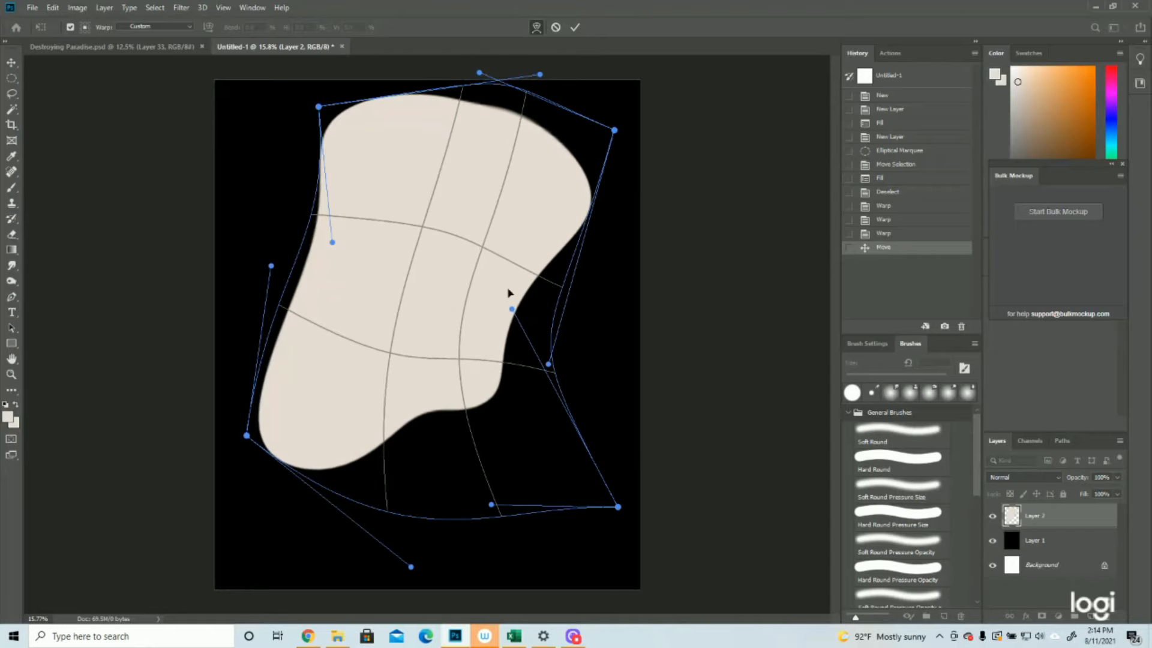
pyautogui.moveTo(285, 414); pyautogui.dragTo(276, 312)
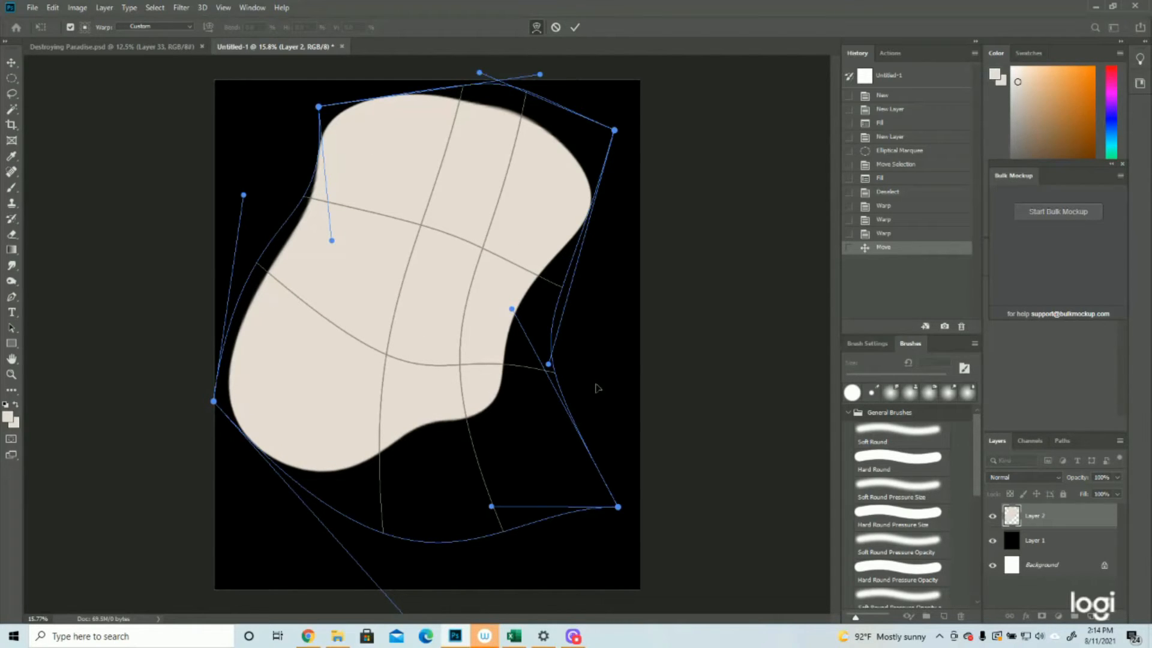
pyautogui.press('Return')
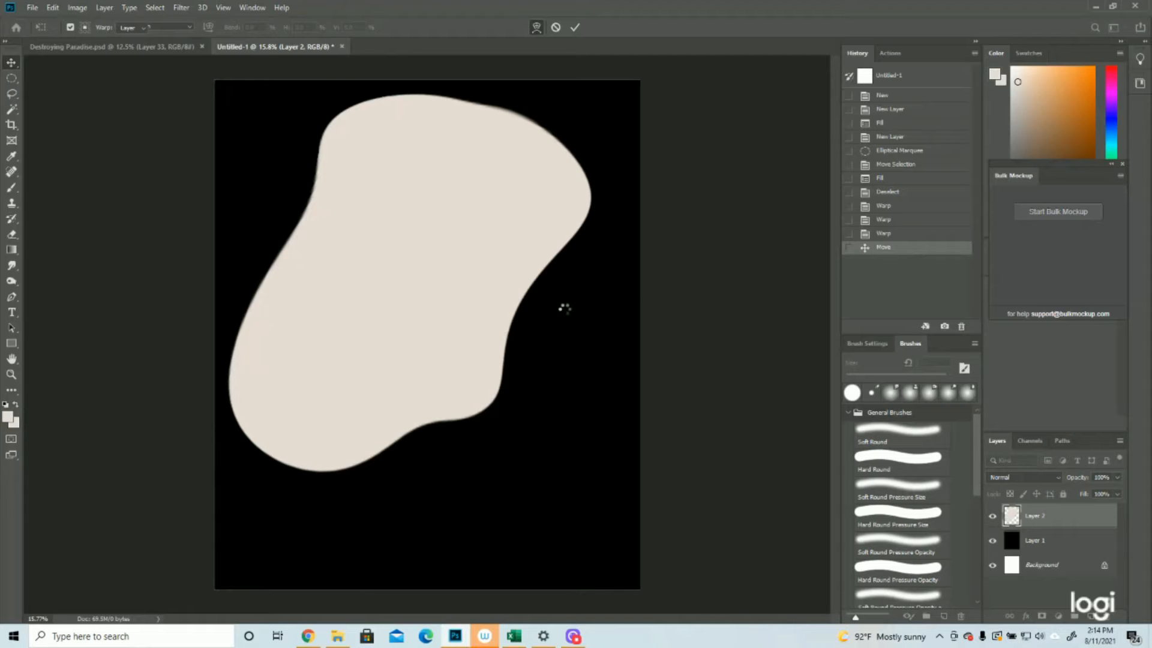
pyautogui.moveTo(435, 226); pyautogui.dragTo(446, 262)
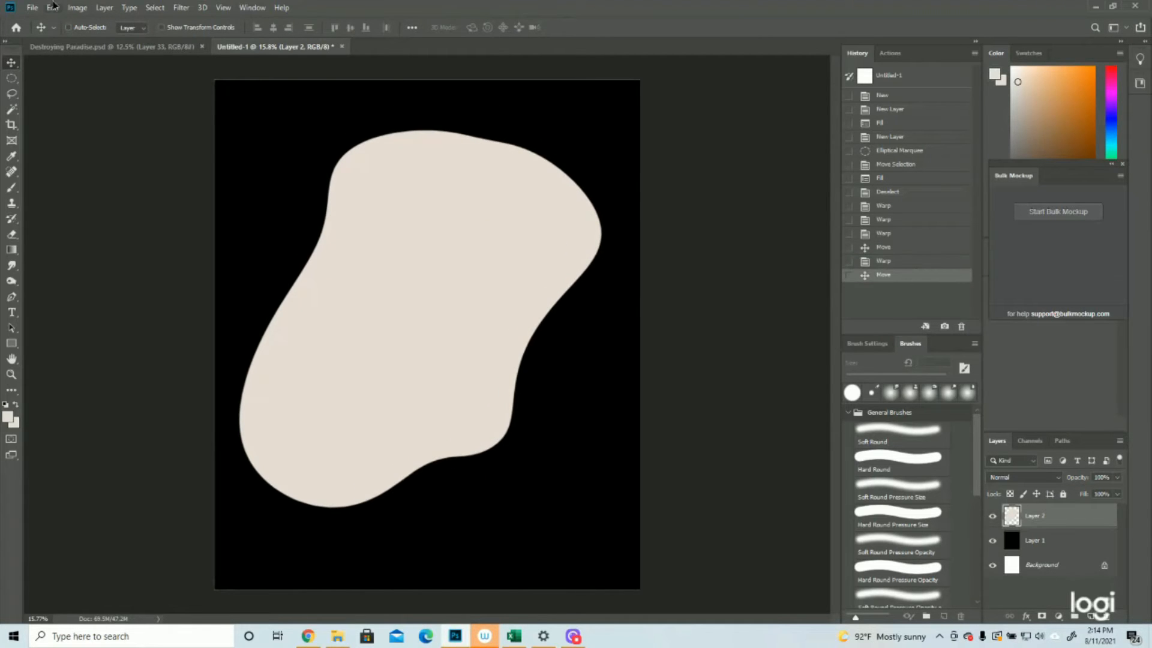
# - Warp the shape again, pushing its right side and lower-left side outward and raising its top edge
pyautogui.click(53, 8)
pyautogui.moveTo(84, 282)
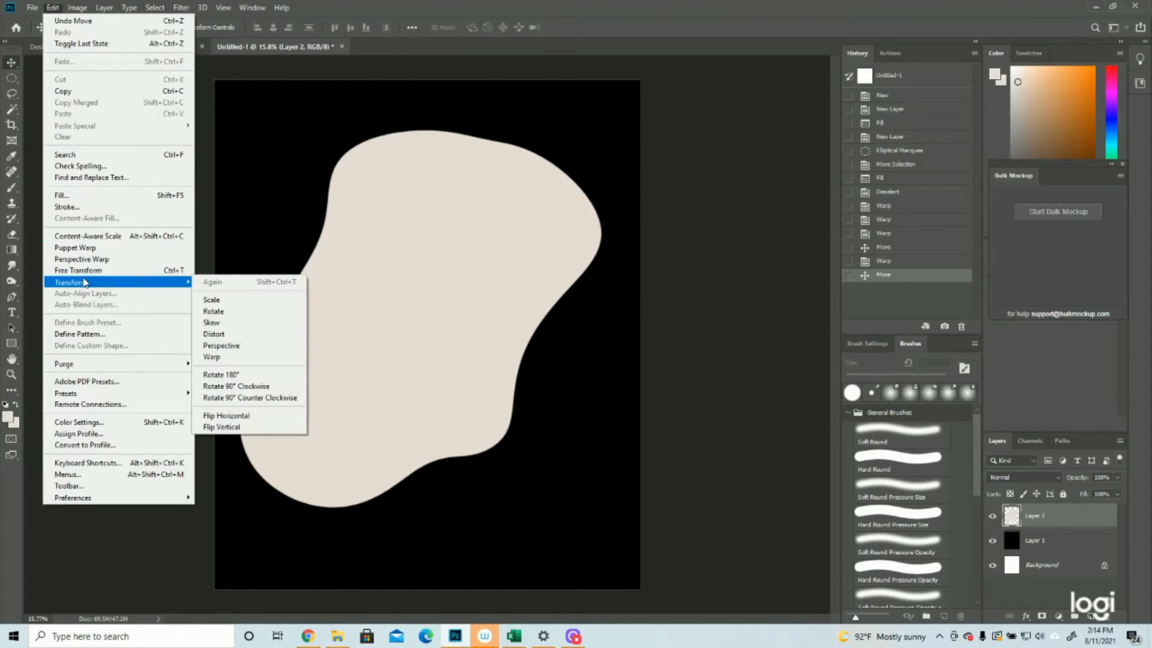
pyautogui.click(210, 357)
pyautogui.moveTo(560, 247); pyautogui.dragTo(552, 315)
pyautogui.moveTo(341, 226); pyautogui.dragTo(334, 168)
pyautogui.moveTo(252, 378); pyautogui.dragTo(241, 342)
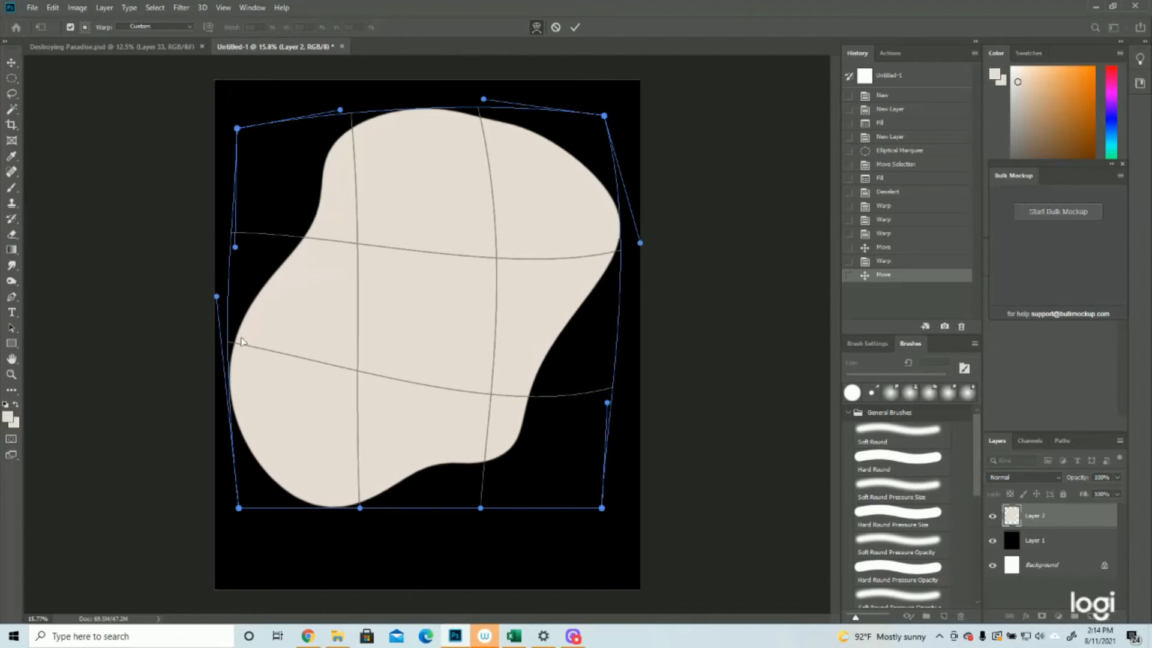
# - Stretch the shape's bottom lobe downward to the right, smooth its lower-right and upper-right edges, and apply the warp
pyautogui.moveTo(318, 469); pyautogui.dragTo(360, 508)
pyautogui.moveTo(454, 451); pyautogui.dragTo(470, 454)
pyautogui.moveTo(560, 179)
pyautogui.mouseDown()
pyautogui.moveTo(558, 159)
pyautogui.moveTo(576, 190)
pyautogui.mouseUp()
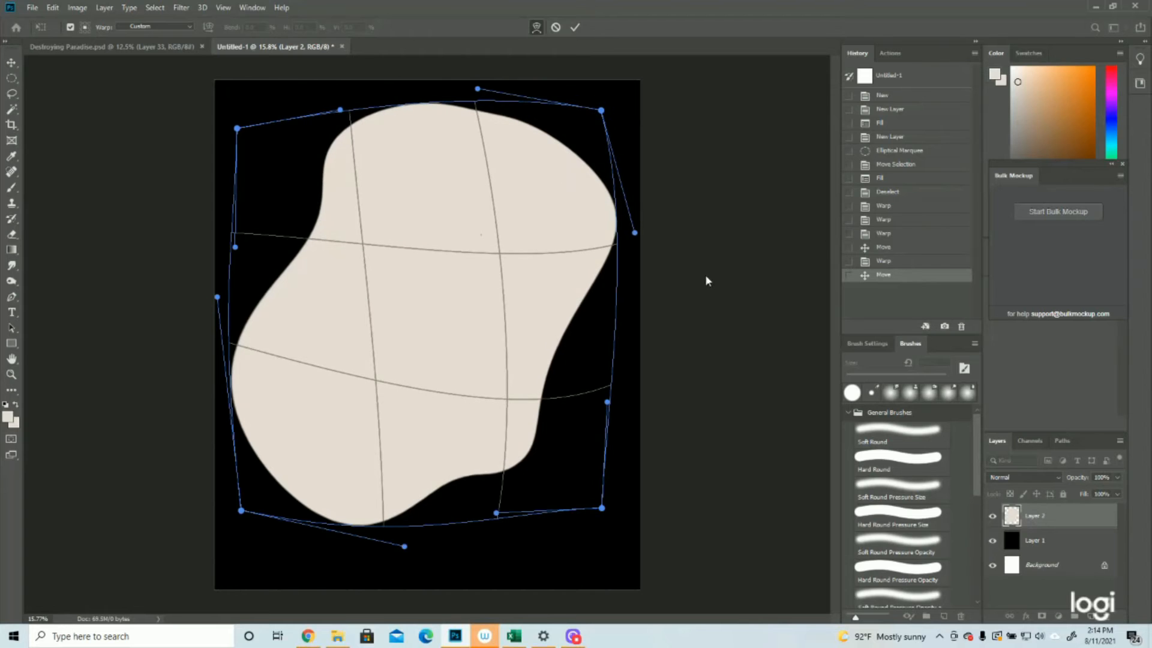
pyautogui.press('Return')
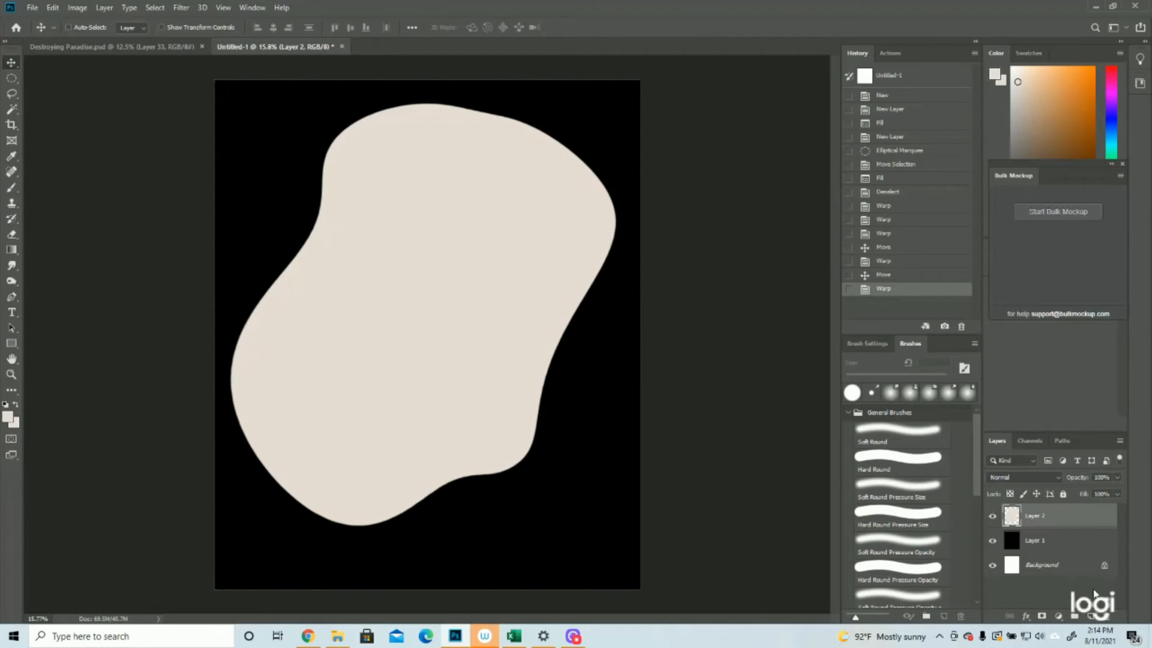
# - Add a new layer above the beige shape and set the foreground color to orange-yellow e2af56
pyautogui.click(1090, 616)
pyautogui.press('m')
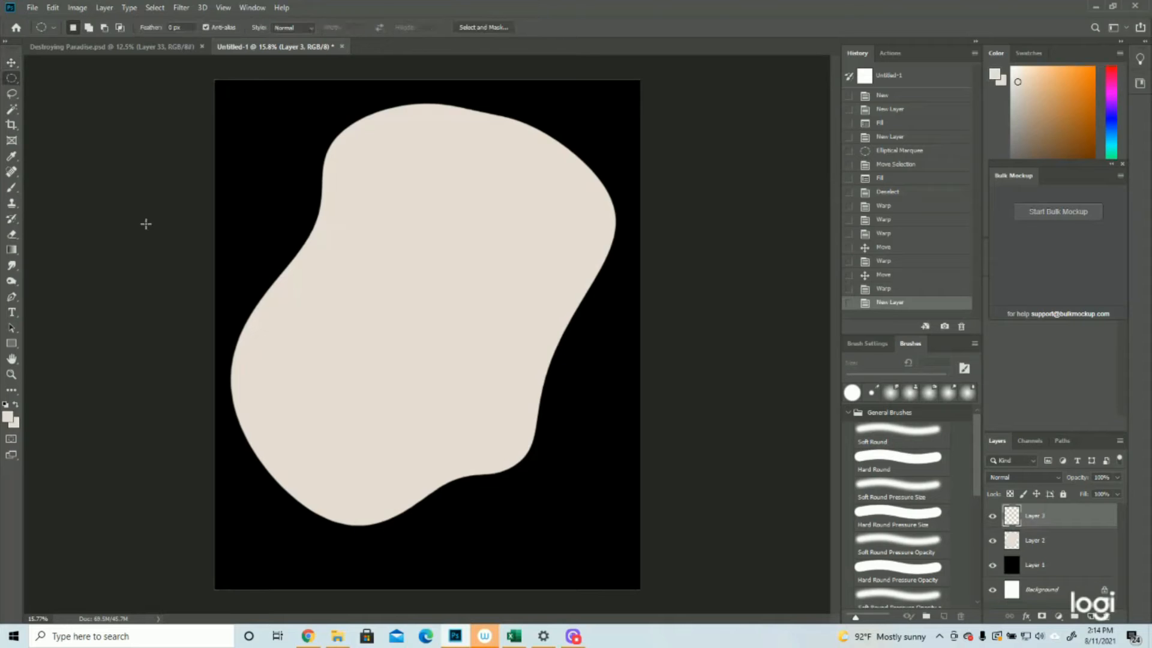
pyautogui.click(8, 418)
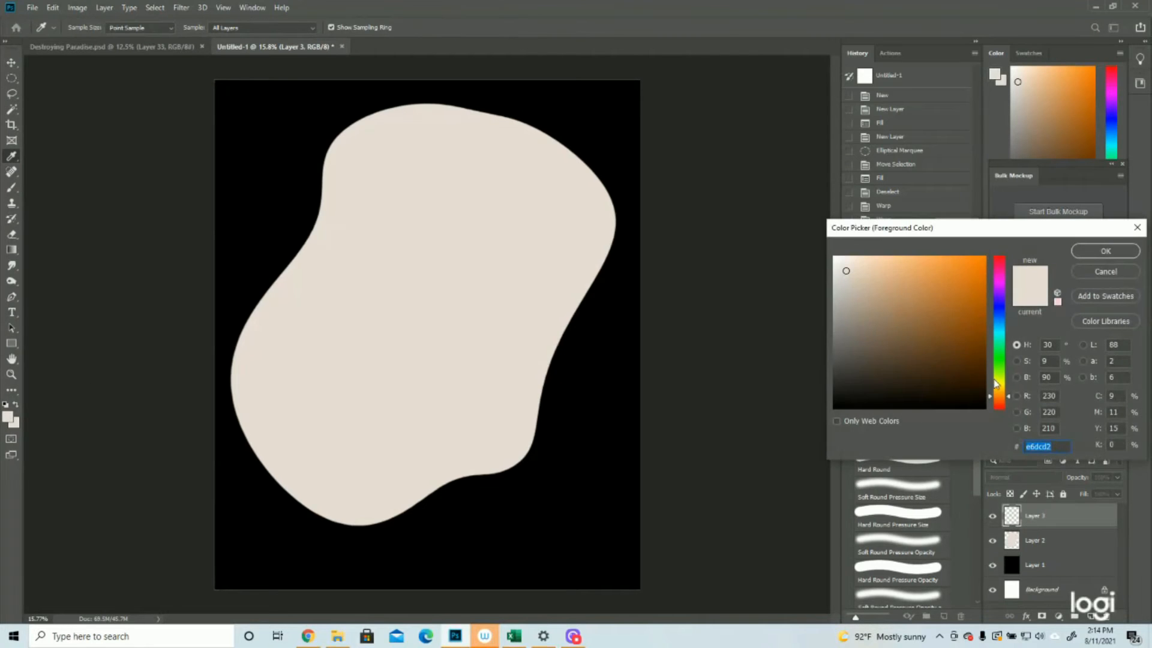
pyautogui.moveTo(1003, 389); pyautogui.dragTo(1003, 387)
pyautogui.moveTo(948, 279); pyautogui.dragTo(941, 287)
pyautogui.moveTo(1001, 398); pyautogui.dragTo(1000, 395)
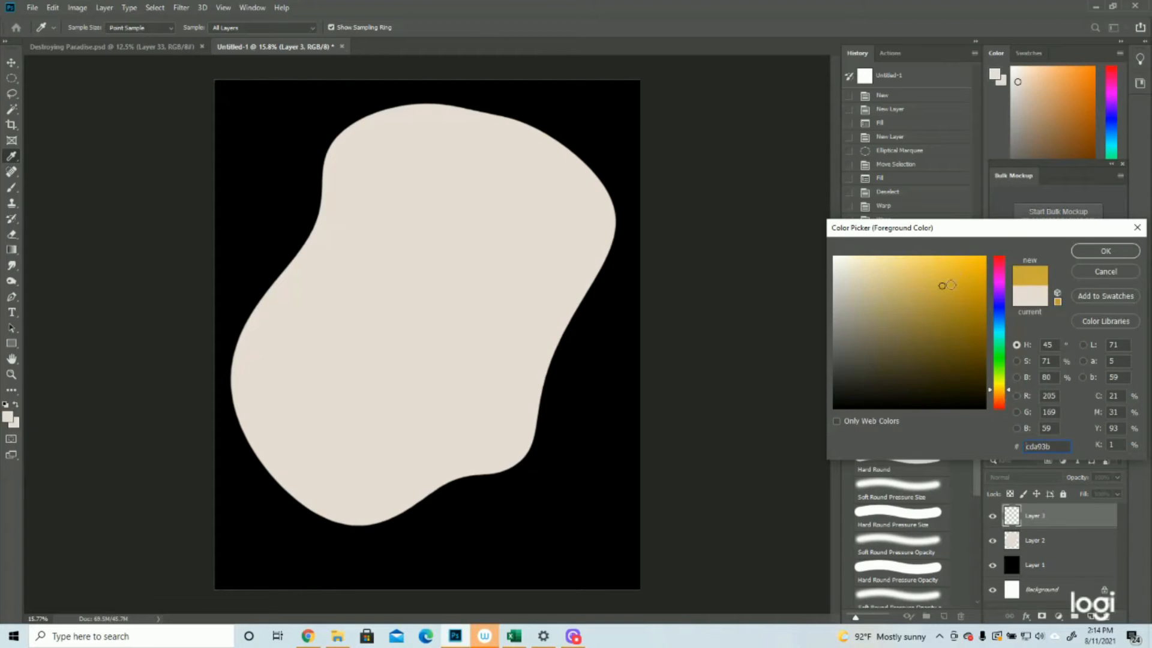
pyautogui.moveTo(955, 293); pyautogui.dragTo(947, 277)
pyautogui.click(999, 393)
pyautogui.moveTo(935, 277); pyautogui.dragTo(934, 272)
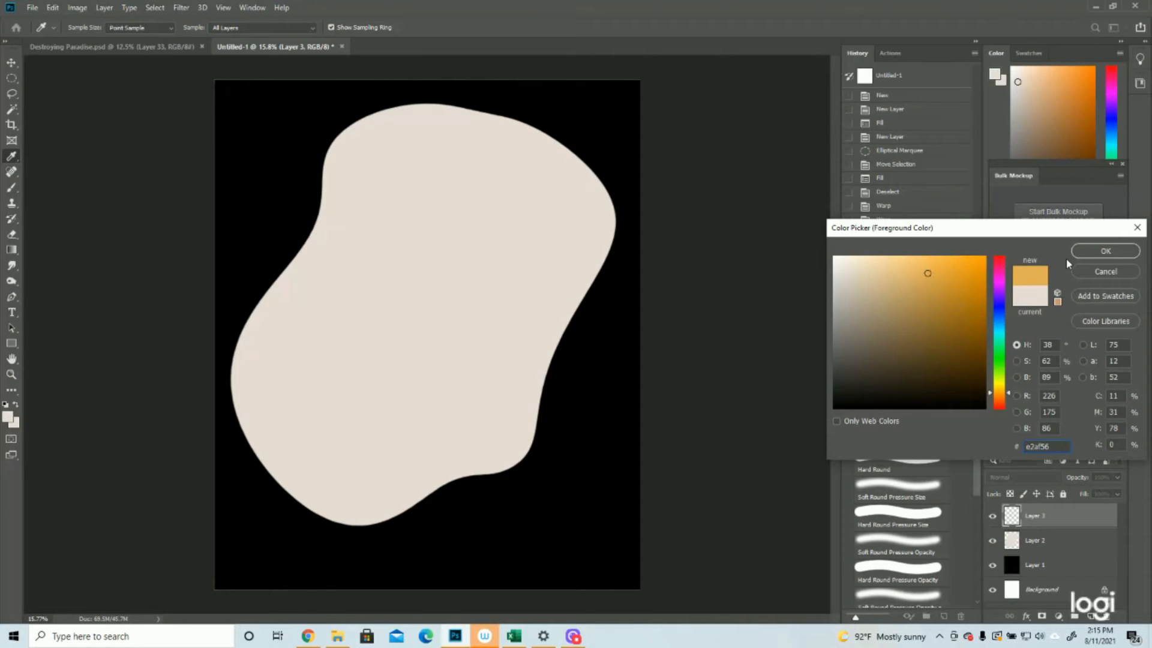
pyautogui.click(1105, 250)
pyautogui.click(12, 80)
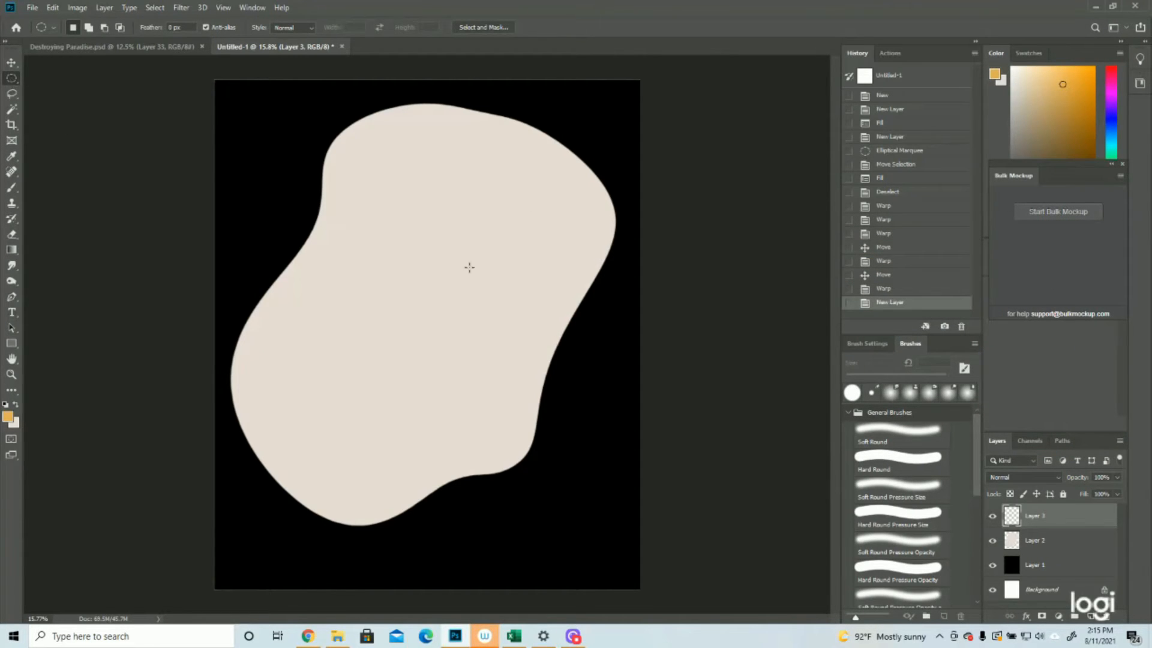
pyautogui.moveTo(377, 236); pyautogui.dragTo(513, 375)
pyautogui.moveTo(458, 322); pyautogui.dragTo(437, 311)
pyautogui.click(507, 273)
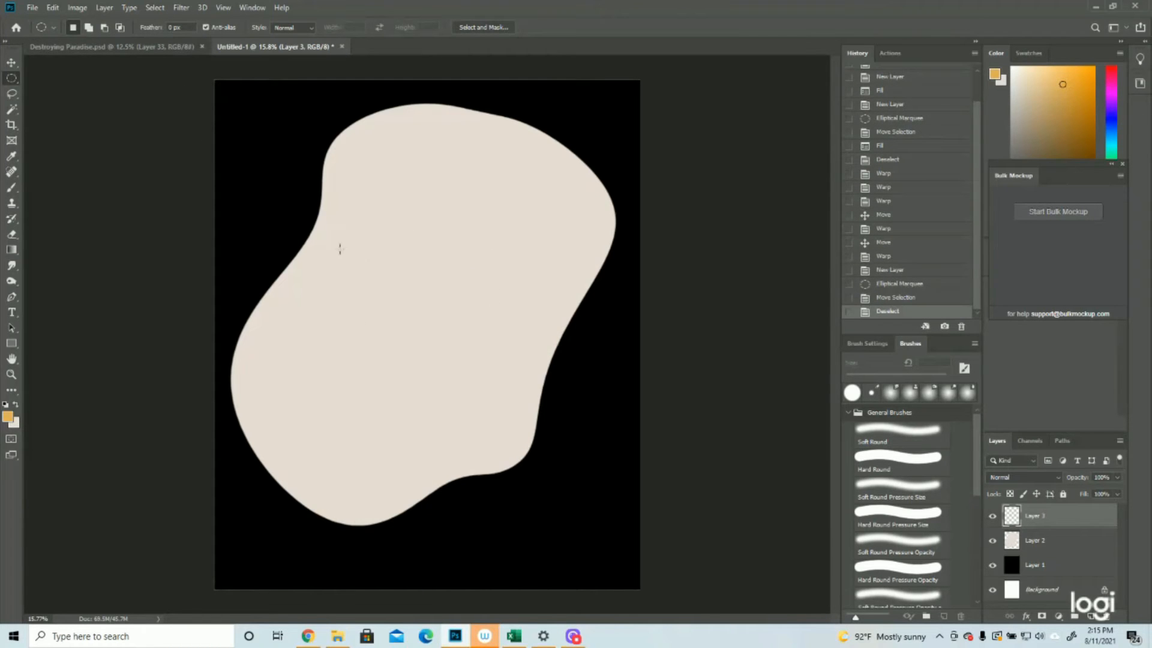
# - Draw a circular selection near the middle of the beige shape, fill it with the foreground color, and deselect
pyautogui.moveTo(368, 232); pyautogui.dragTo(492, 353)
pyautogui.moveTo(447, 303); pyautogui.dragTo(444, 313)
pyautogui.click(53, 7)
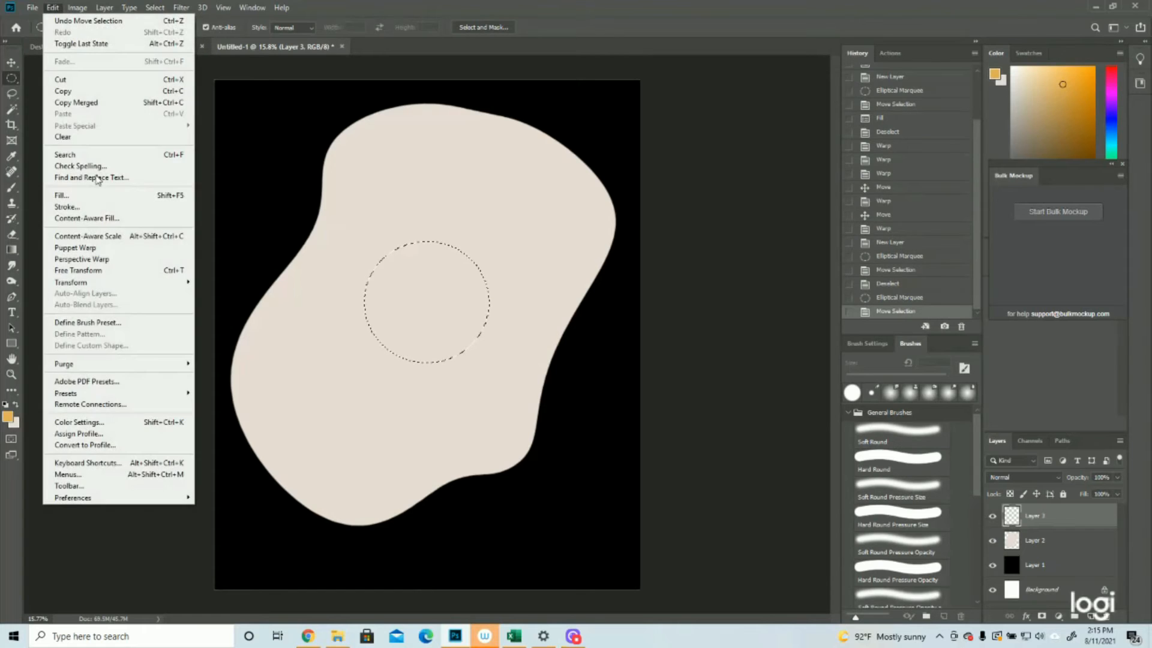
pyautogui.click(86, 199)
pyautogui.click(651, 146)
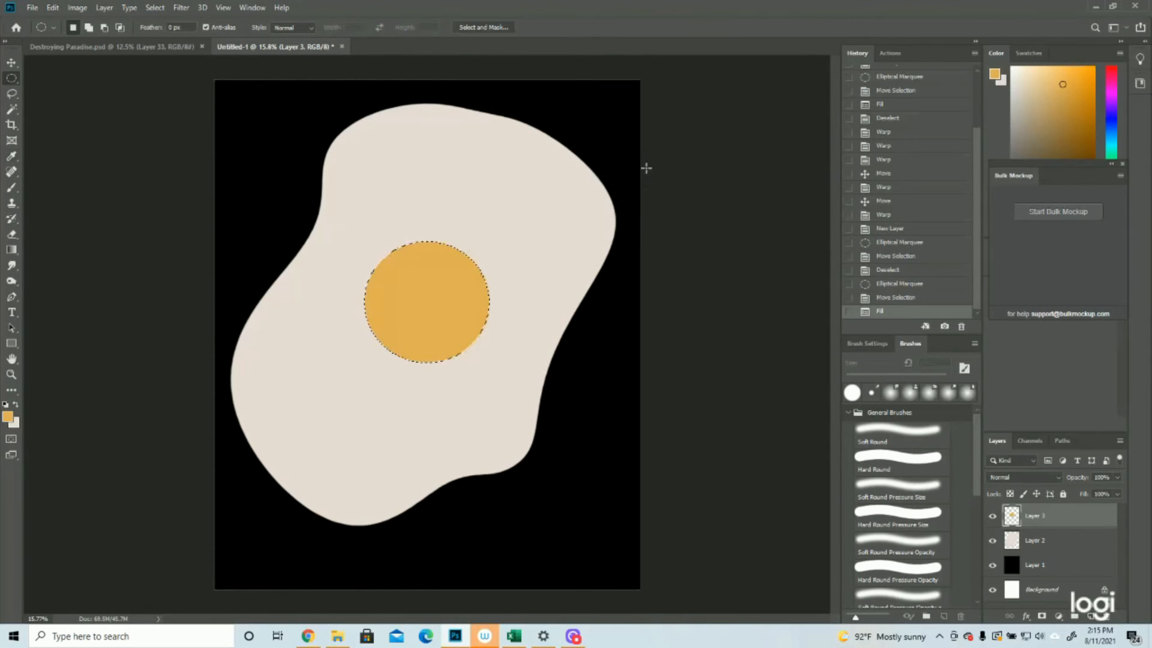
pyautogui.click(155, 8)
pyautogui.click(163, 31)
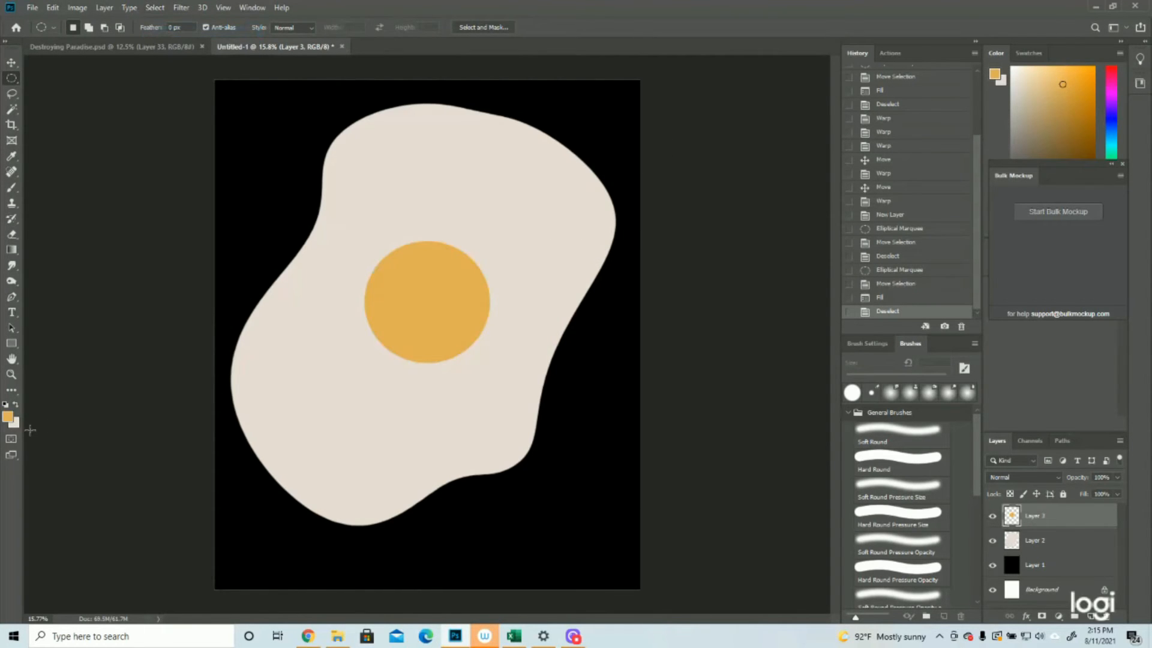
pyautogui.click(11, 375)
pyautogui.moveTo(447, 355); pyautogui.dragTo(443, 356)
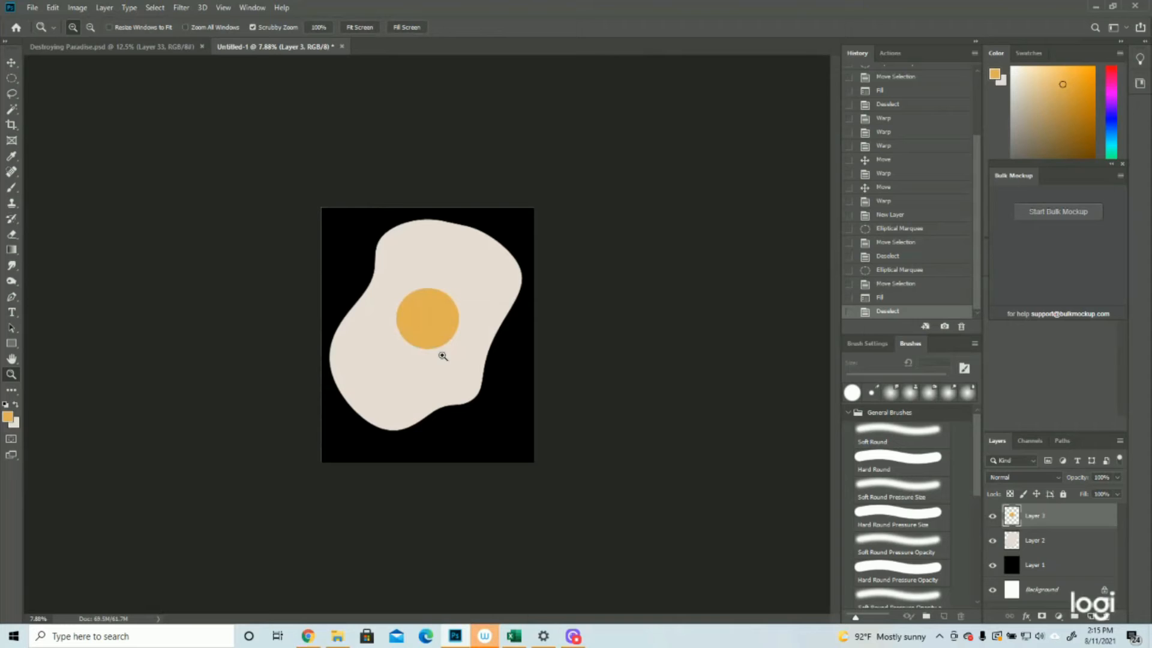
pyautogui.click(474, 229)
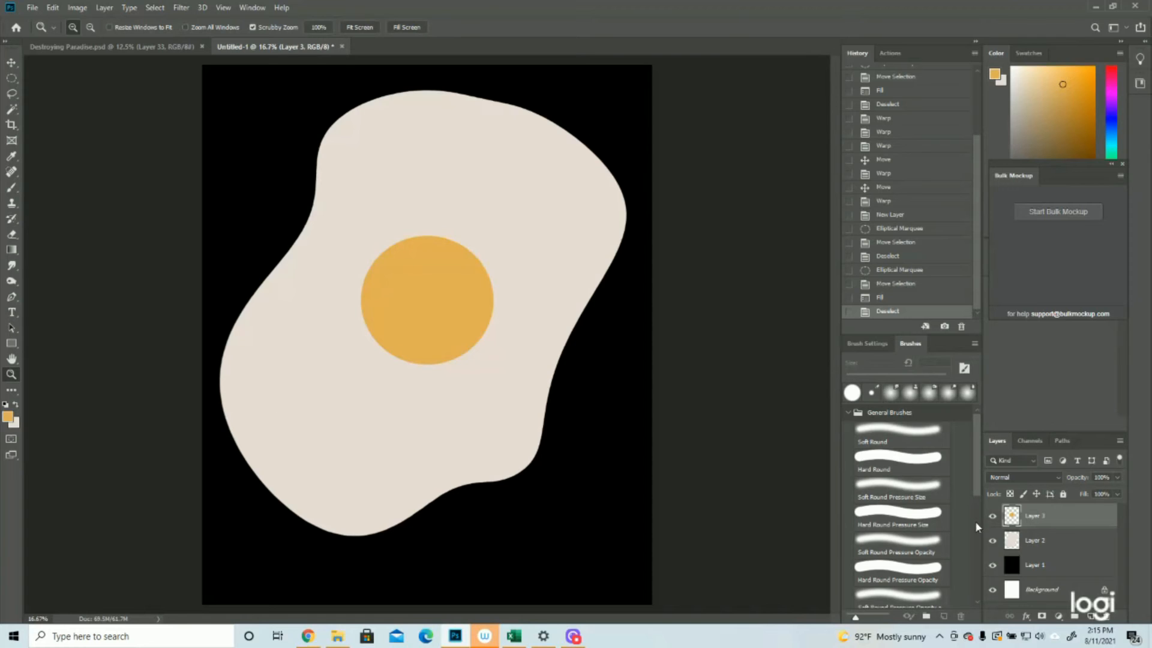
# - Choose the Lasso tool, hide Layer 3 and Layer 2, and add a new layer on top
pyautogui.click(11, 95)
pyautogui.rightClick(11, 96)
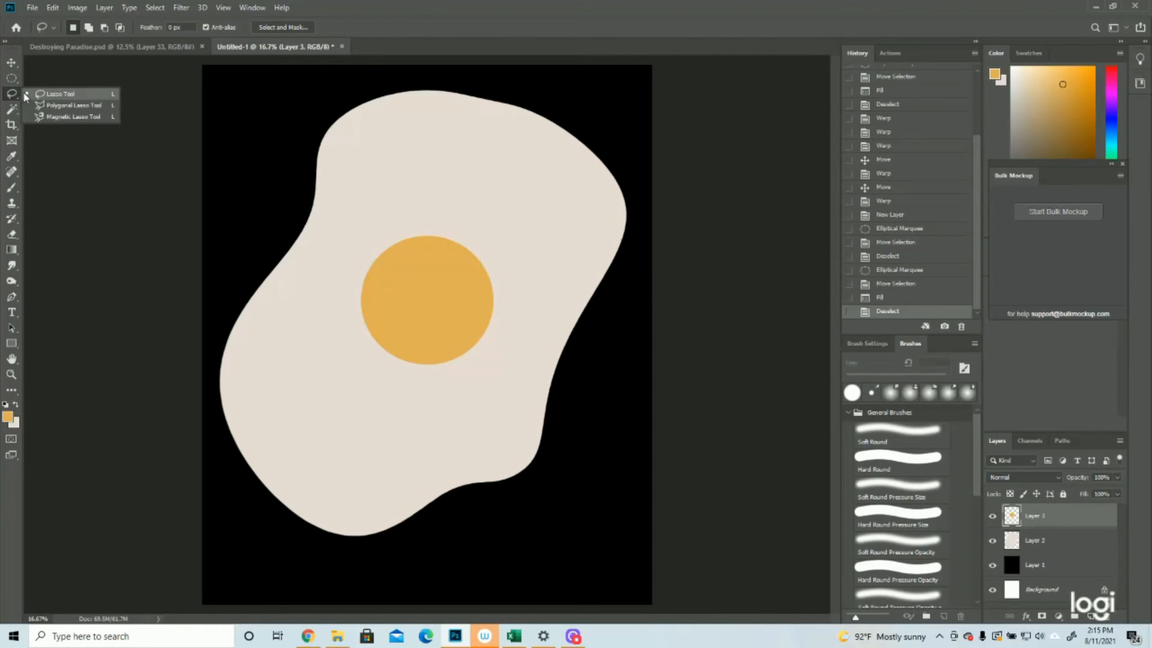
pyautogui.click(25, 94)
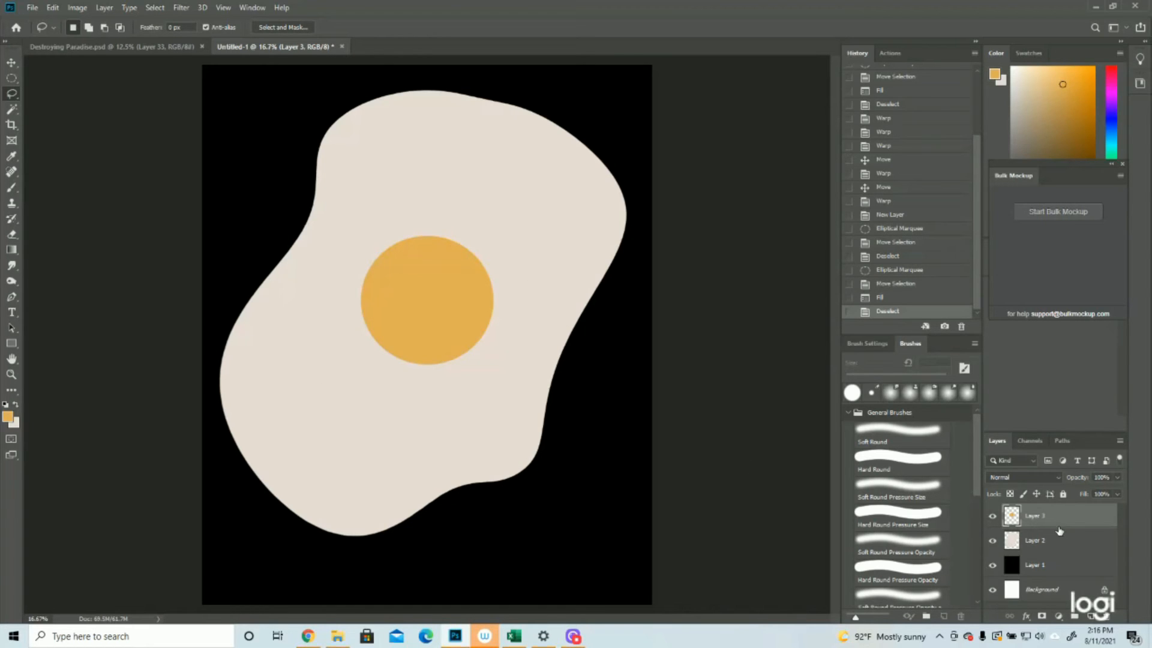
pyautogui.click(992, 516)
pyautogui.click(992, 541)
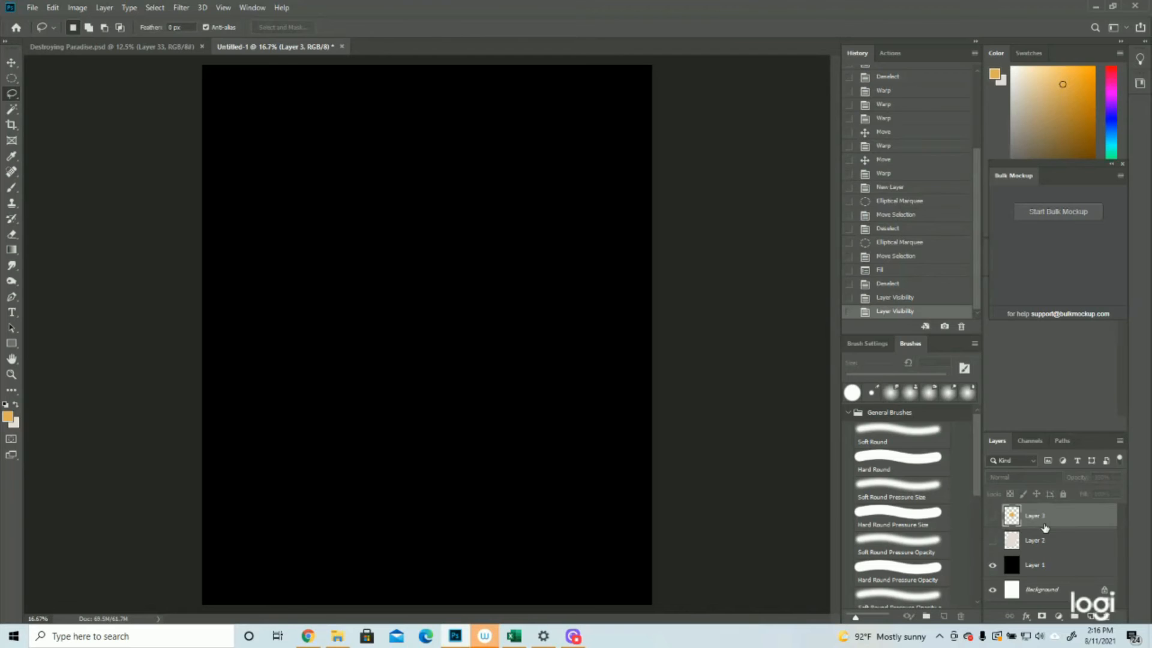
pyautogui.click(1091, 616)
# - Outline a large wavy blob freehand with the Lasso tool and set the foreground color to beige e6dcd2
pyautogui.moveTo(319, 180)
pyautogui.mouseDown()
pyautogui.moveTo(524, 141)
pyautogui.moveTo(590, 234)
pyautogui.moveTo(564, 307)
pyautogui.moveTo(574, 411)
pyautogui.moveTo(485, 482)
pyautogui.moveTo(339, 469)
pyautogui.moveTo(280, 425)
pyautogui.moveTo(341, 336)
pyautogui.moveTo(295, 188)
pyautogui.mouseUp()
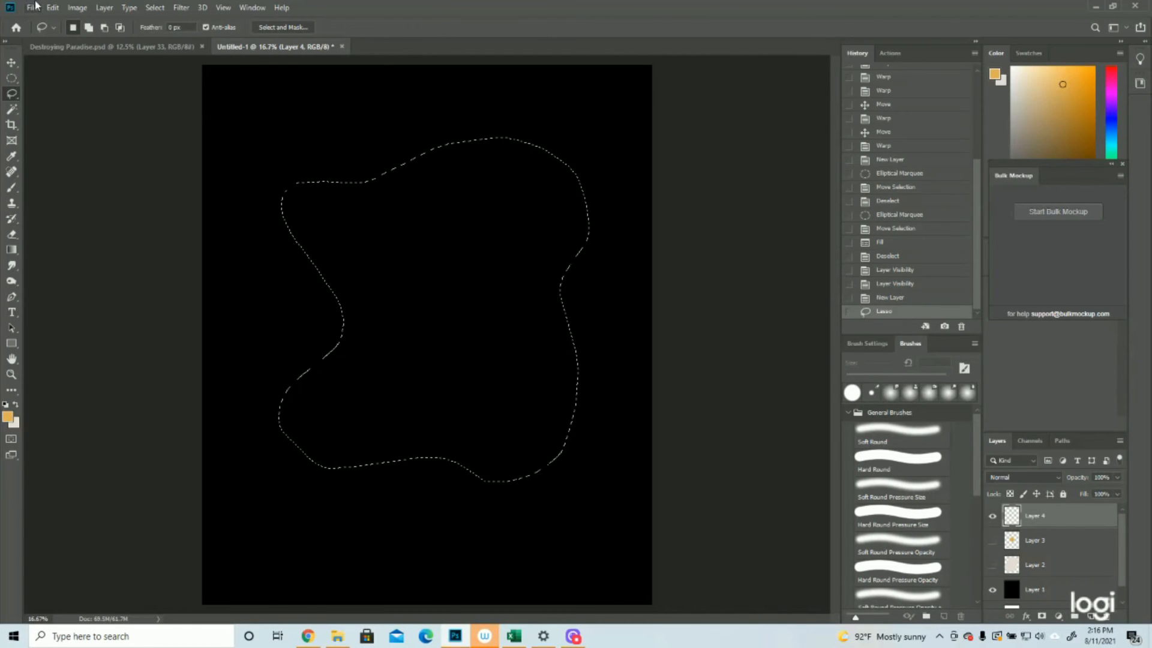
pyautogui.click(8, 416)
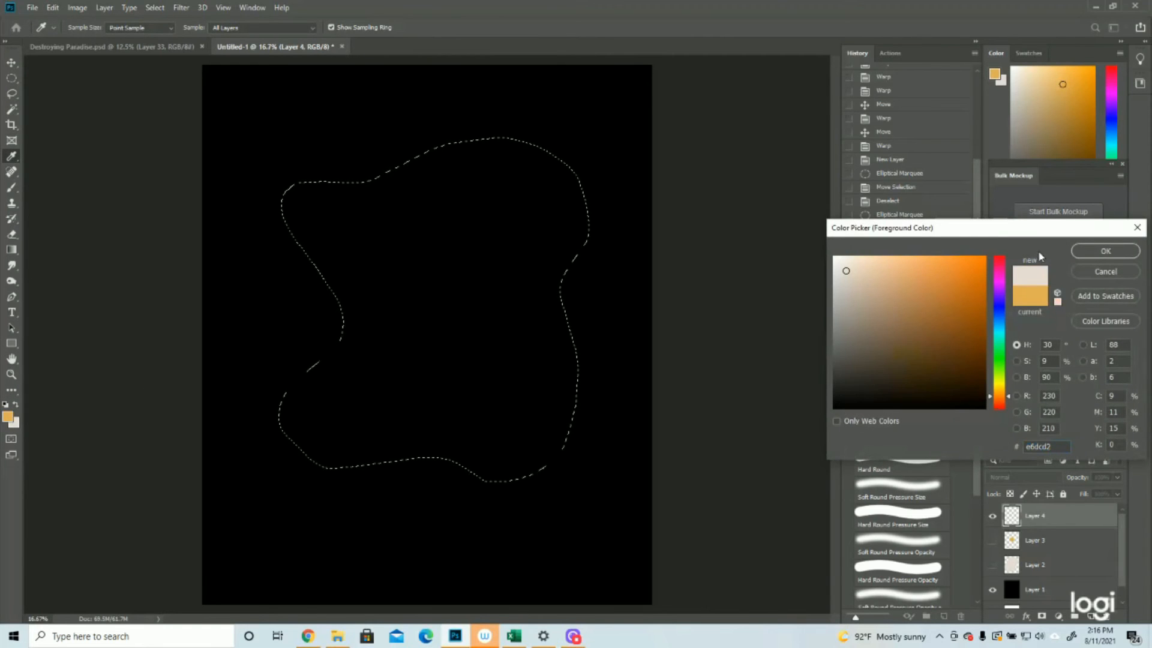
pyautogui.press('Return')
# - Fill the lasso selection with the foreground color at normal blending mode and deselect it
pyautogui.click(32, 7)
pyautogui.moveTo(52, 7)
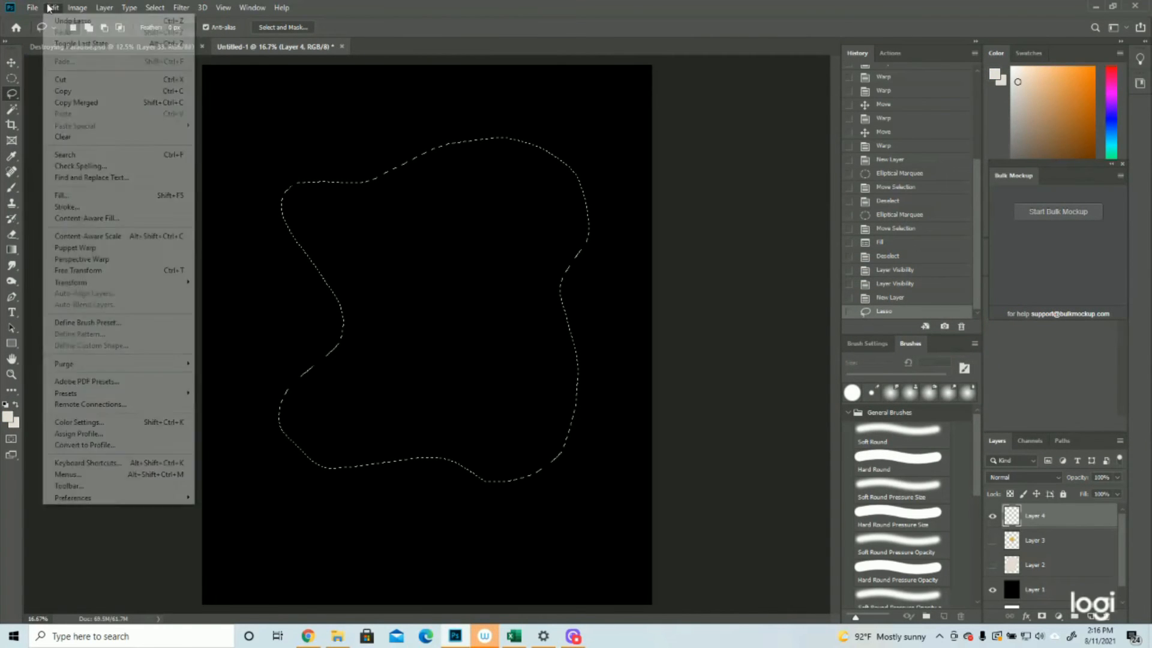
pyautogui.click(142, 194)
pyautogui.click(649, 155)
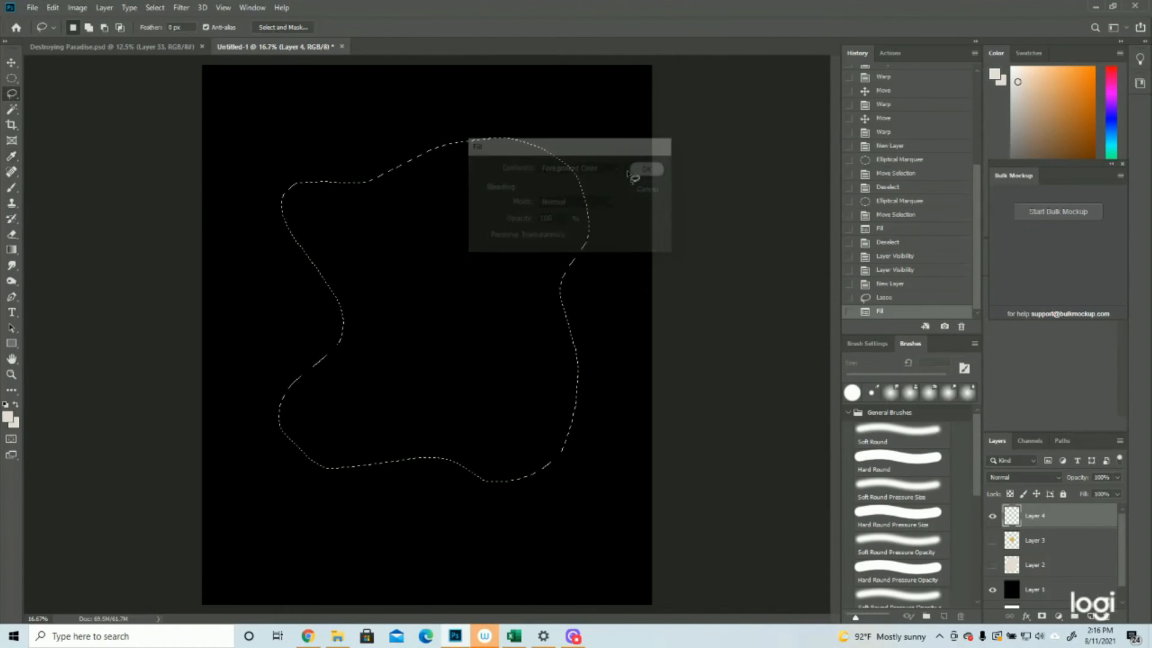
pyautogui.click(155, 7)
pyautogui.click(158, 27)
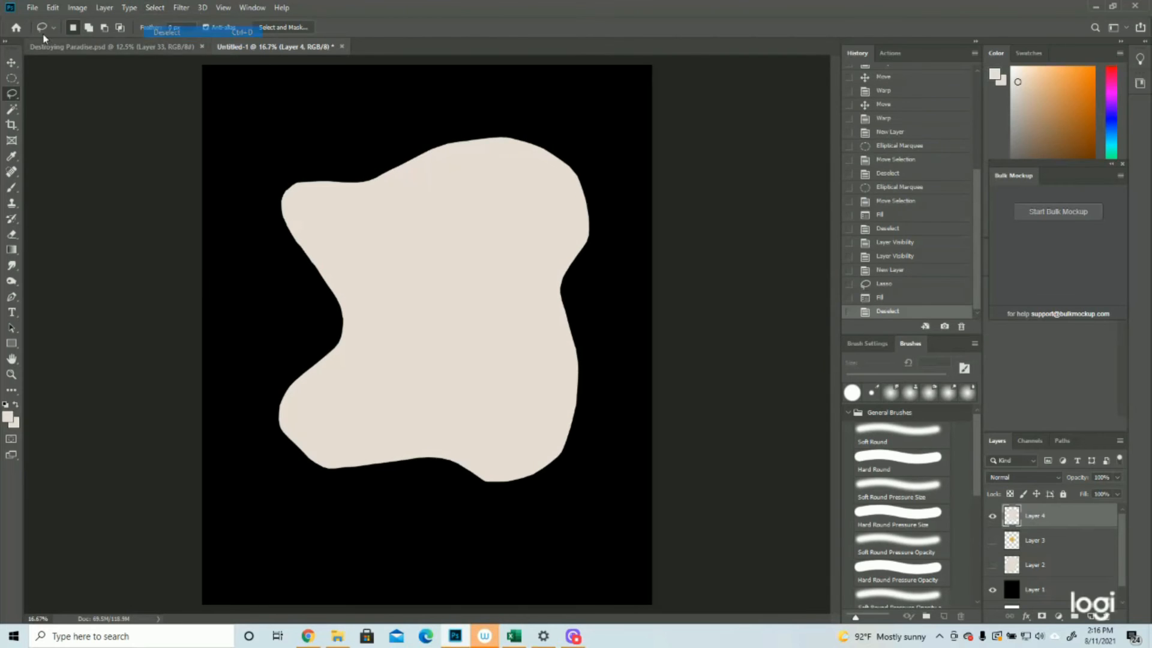
# - Warp the new blob, nudging its middle to the right and pulling its lower-left corner and bottom edge down and outward
pyautogui.click(53, 7)
pyautogui.moveTo(66, 282)
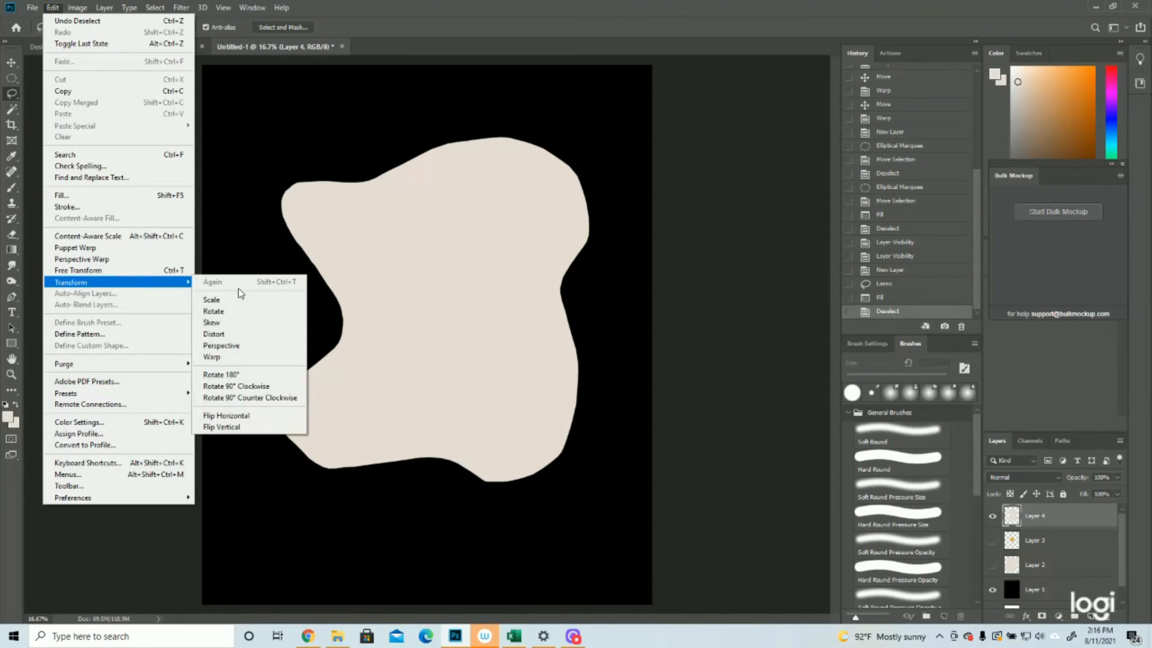
pyautogui.click(214, 356)
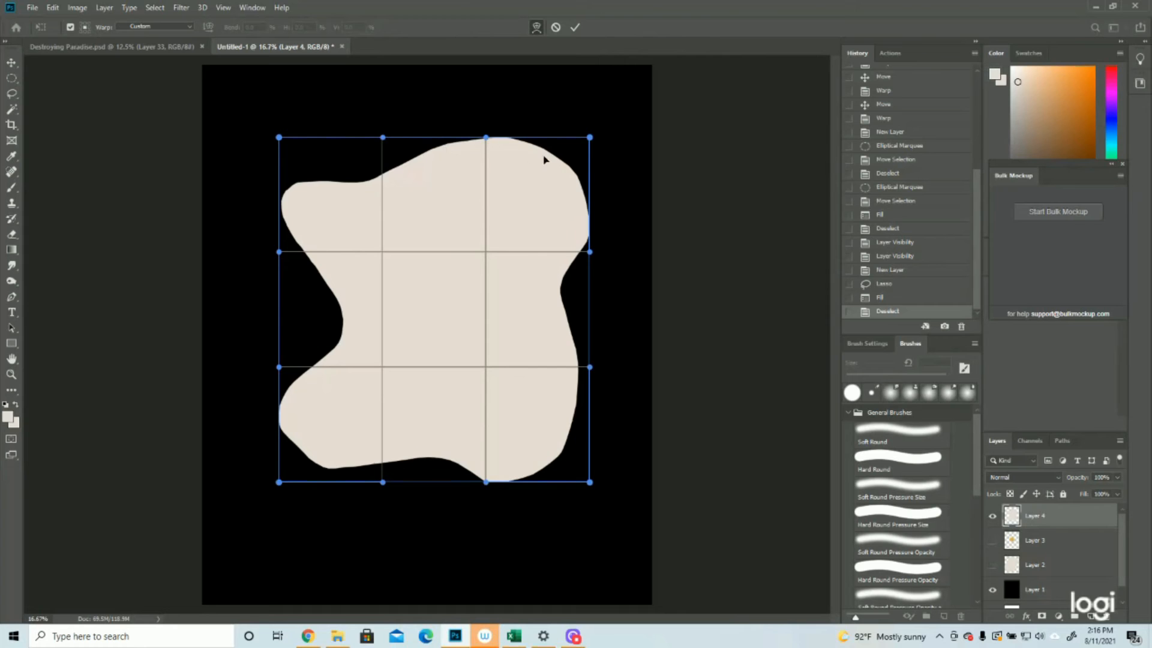
pyautogui.moveTo(486, 258); pyautogui.dragTo(480, 360)
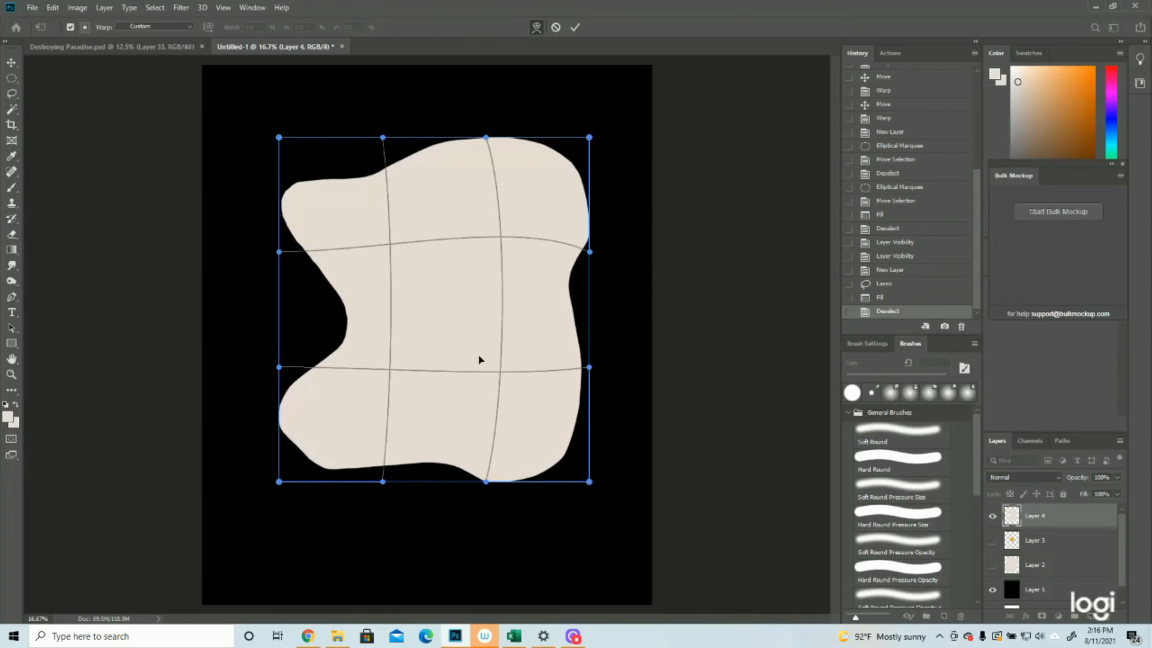
pyautogui.moveTo(385, 370); pyautogui.dragTo(370, 388)
pyautogui.moveTo(280, 483); pyautogui.dragTo(237, 532)
pyautogui.moveTo(409, 493); pyautogui.dragTo(410, 501)
# - Push the blob's left indent outward, raise its top edge, and bulge its upper-right side outward
pyautogui.moveTo(355, 334); pyautogui.dragTo(337, 288)
pyautogui.moveTo(350, 202); pyautogui.dragTo(336, 184)
pyautogui.moveTo(547, 159); pyautogui.dragTo(499, 124)
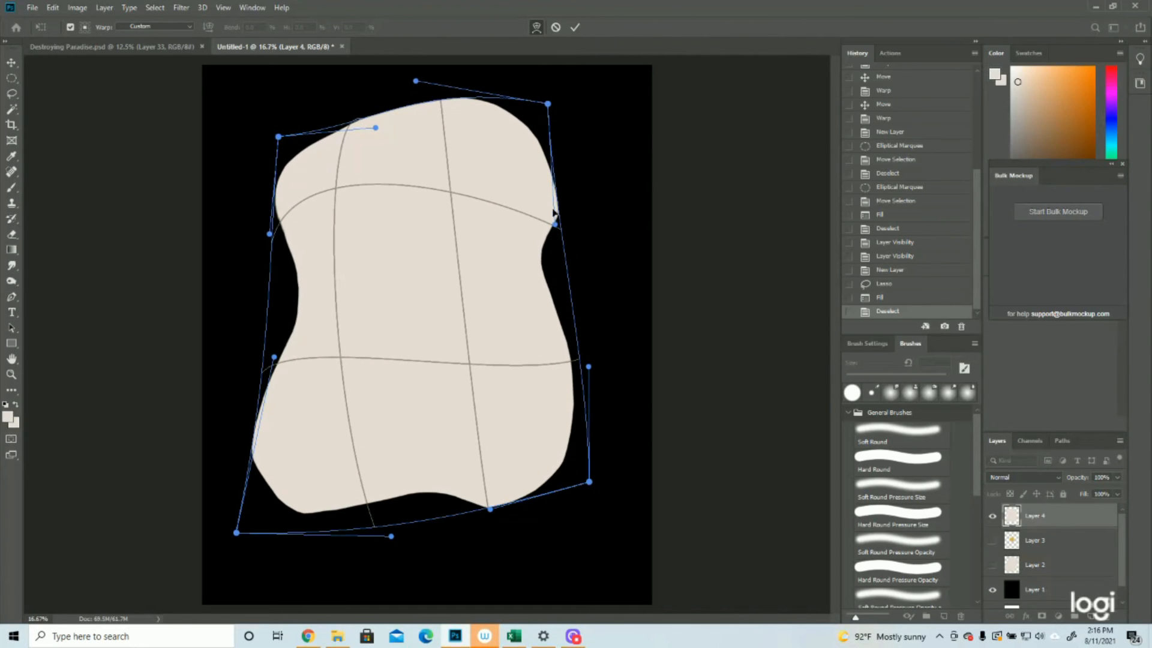
pyautogui.moveTo(545, 210); pyautogui.dragTo(586, 251)
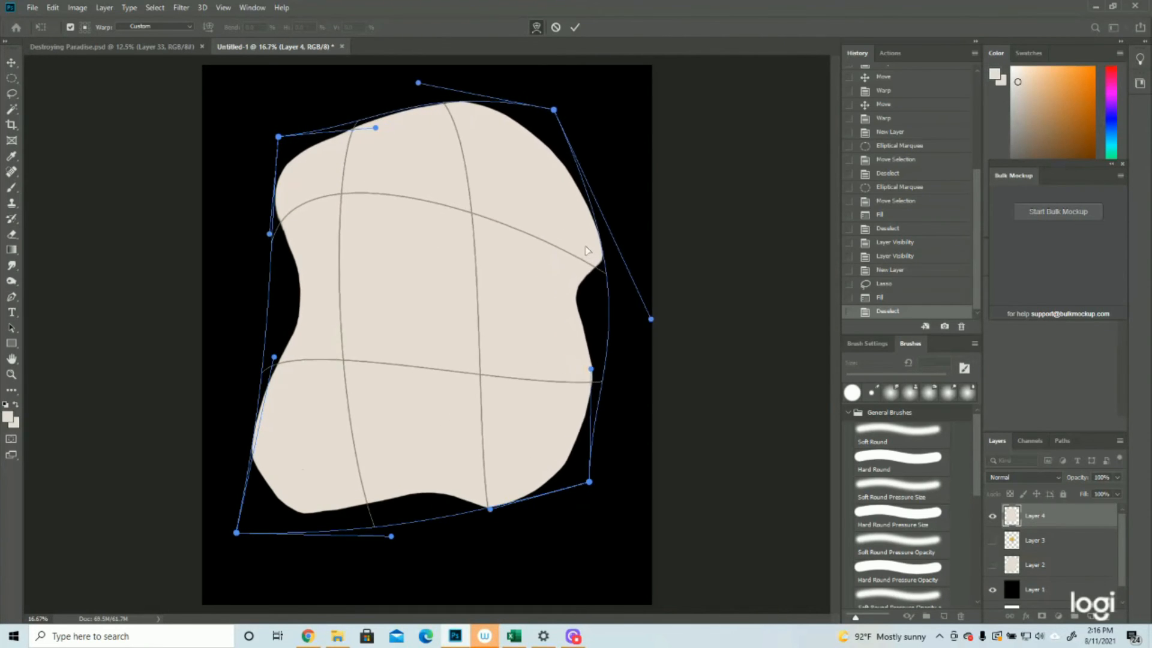
# - Extend the blob's lower-right corner outward, lower the middle of its top edge, and raise its upper-left corner
pyautogui.moveTo(474, 491); pyautogui.dragTo(445, 469)
pyautogui.moveTo(549, 427); pyautogui.dragTo(582, 478)
pyautogui.moveTo(392, 136); pyautogui.dragTo(398, 162)
pyautogui.moveTo(326, 307); pyautogui.dragTo(310, 303)
pyautogui.moveTo(312, 189); pyautogui.dragTo(318, 136)
# - Pull the blob's lower-left corner down and outward, draw its left side slightly inward, and apply the warp
pyautogui.moveTo(306, 487); pyautogui.dragTo(279, 510)
pyautogui.moveTo(221, 546); pyautogui.dragTo(214, 556)
pyautogui.moveTo(324, 504); pyautogui.dragTo(363, 510)
pyautogui.moveTo(319, 318); pyautogui.dragTo(353, 310)
pyautogui.press('Return')
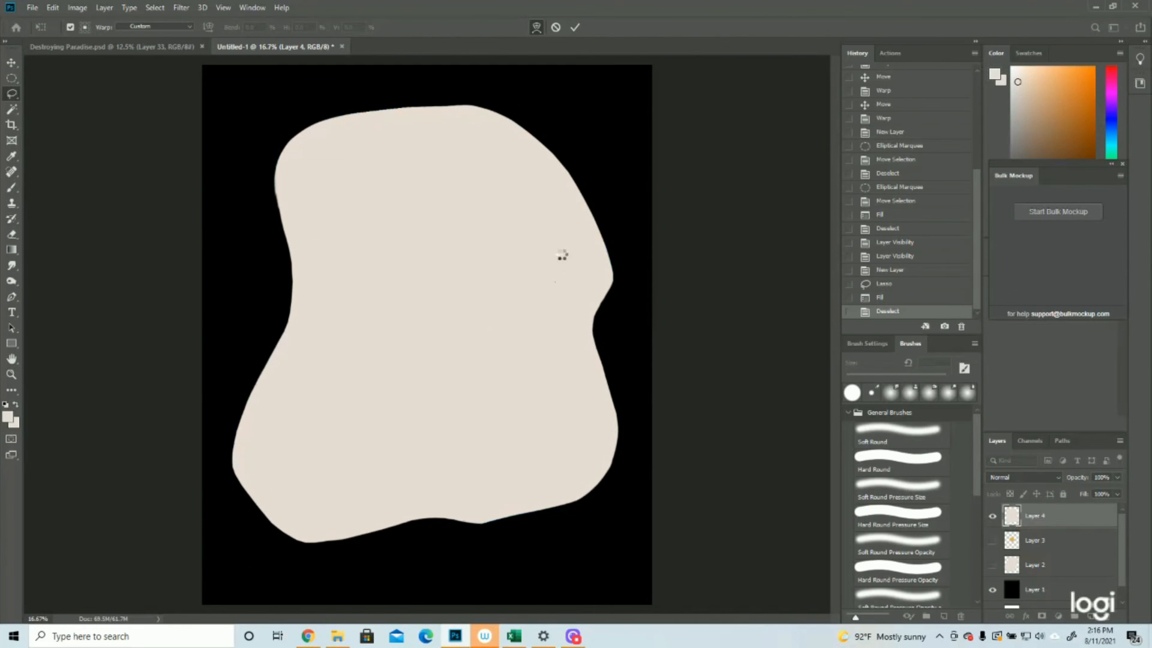